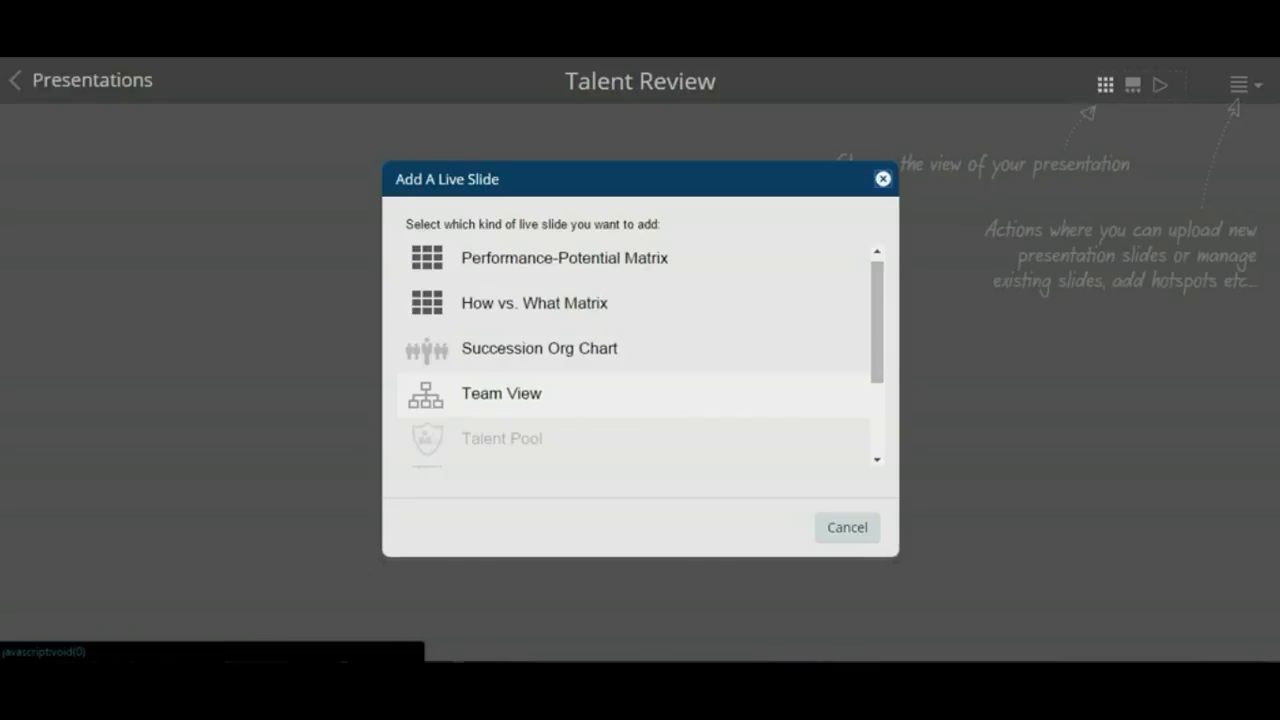
- Add a Team View live slide for the Sales Director, SC, with matrix reports included
{"action": "left_click", "coordinate": [502, 394]}
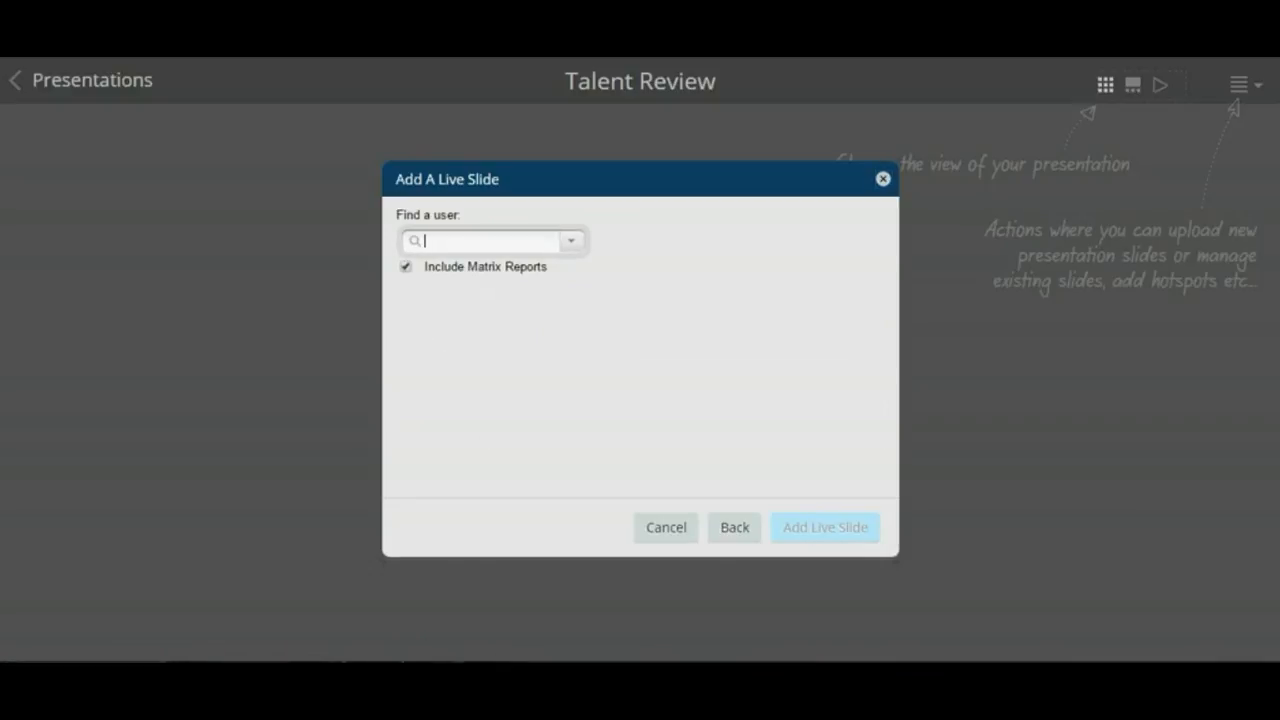
{"action": "type", "text": "sid"}
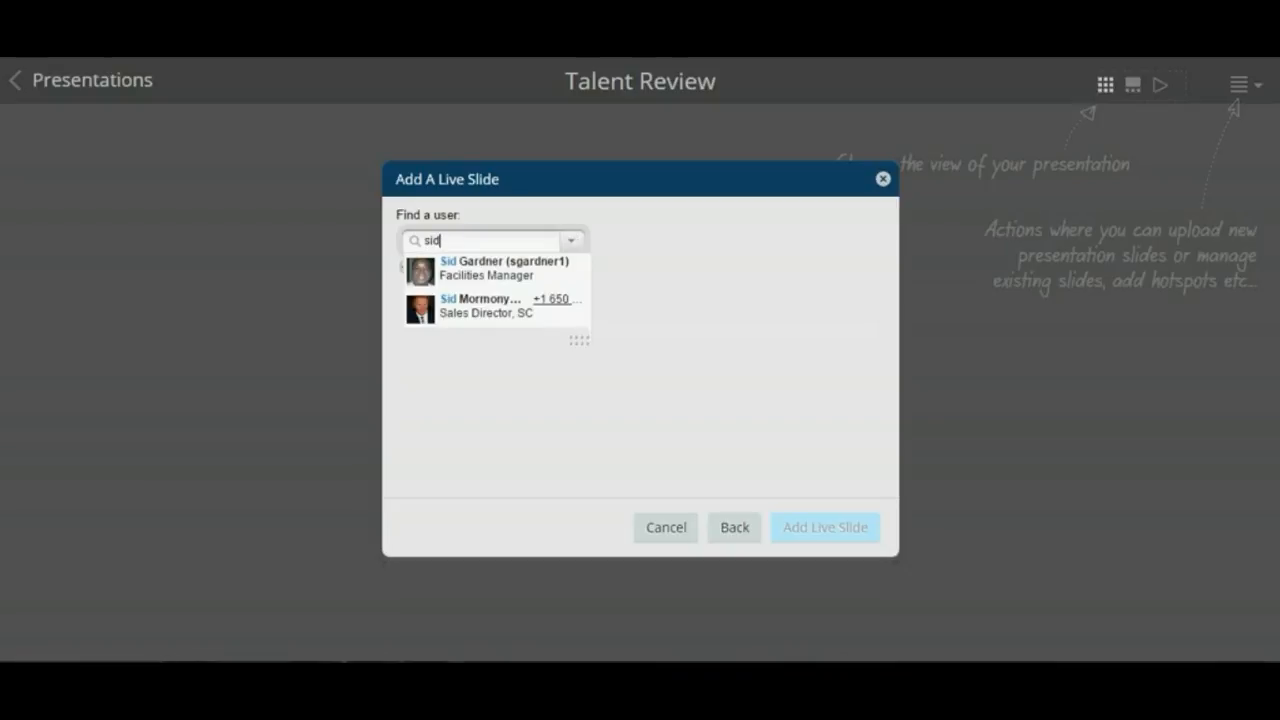
{"action": "left_click", "coordinate": [510, 306]}
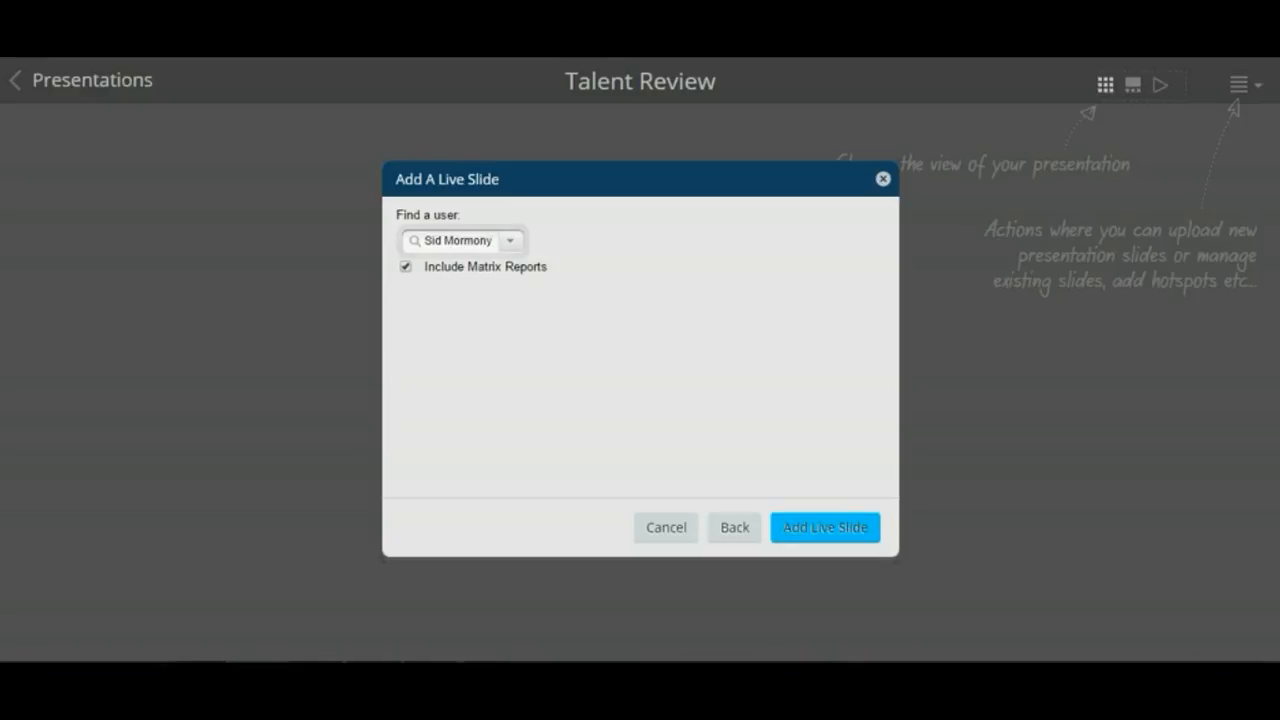
{"action": "left_click", "coordinate": [825, 528]}
- View the new Team View slide and play the presentation from it
{"action": "mouse_move", "coordinate": [121, 133]}
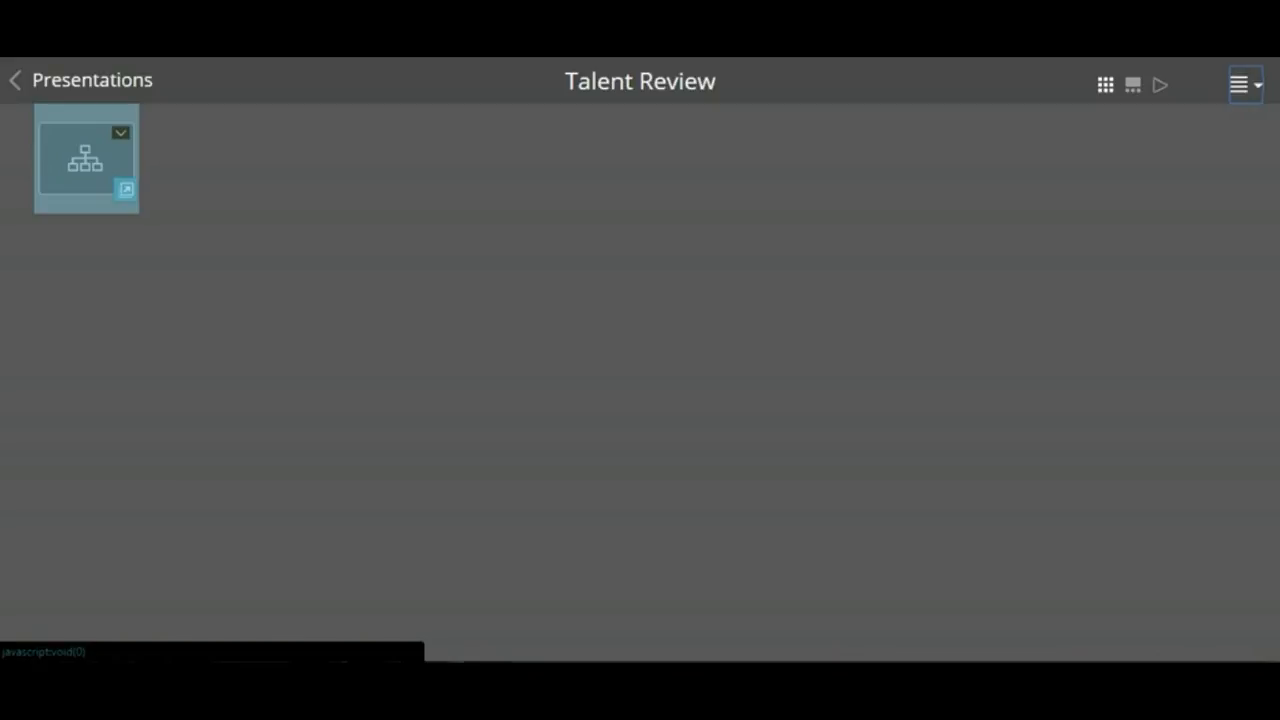
{"action": "left_click", "coordinate": [121, 133]}
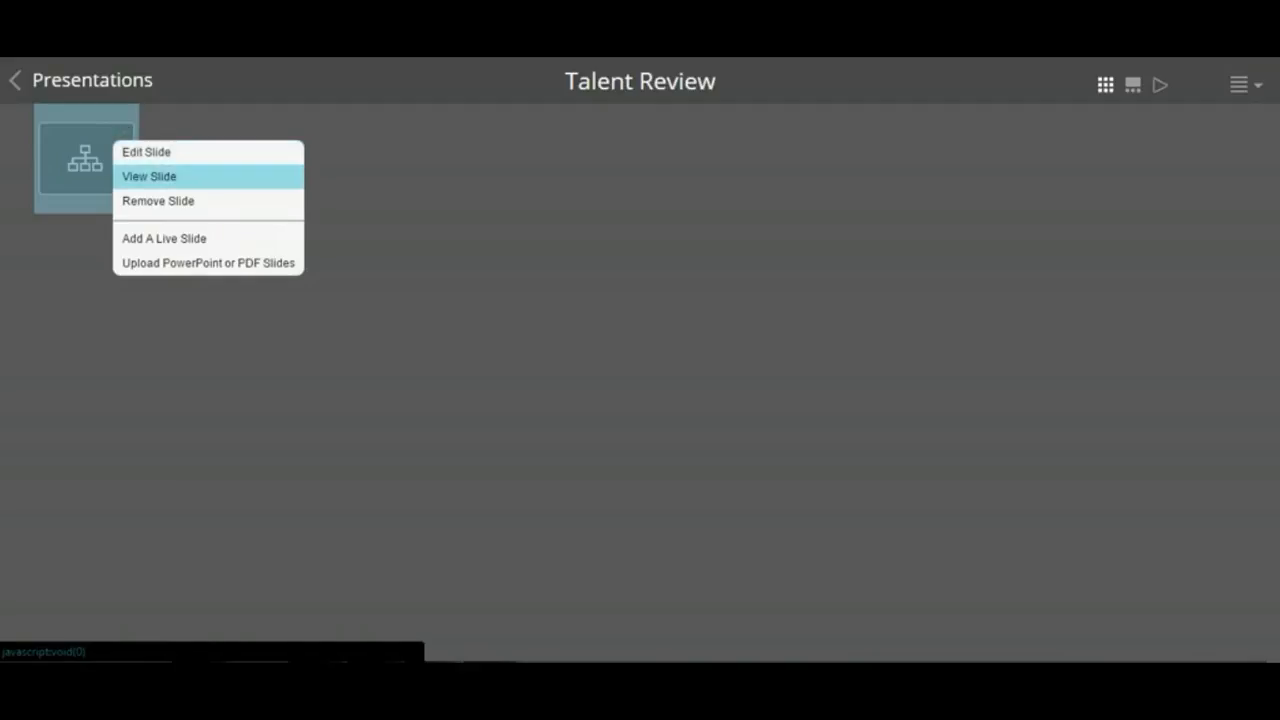
{"action": "left_click", "coordinate": [149, 176]}
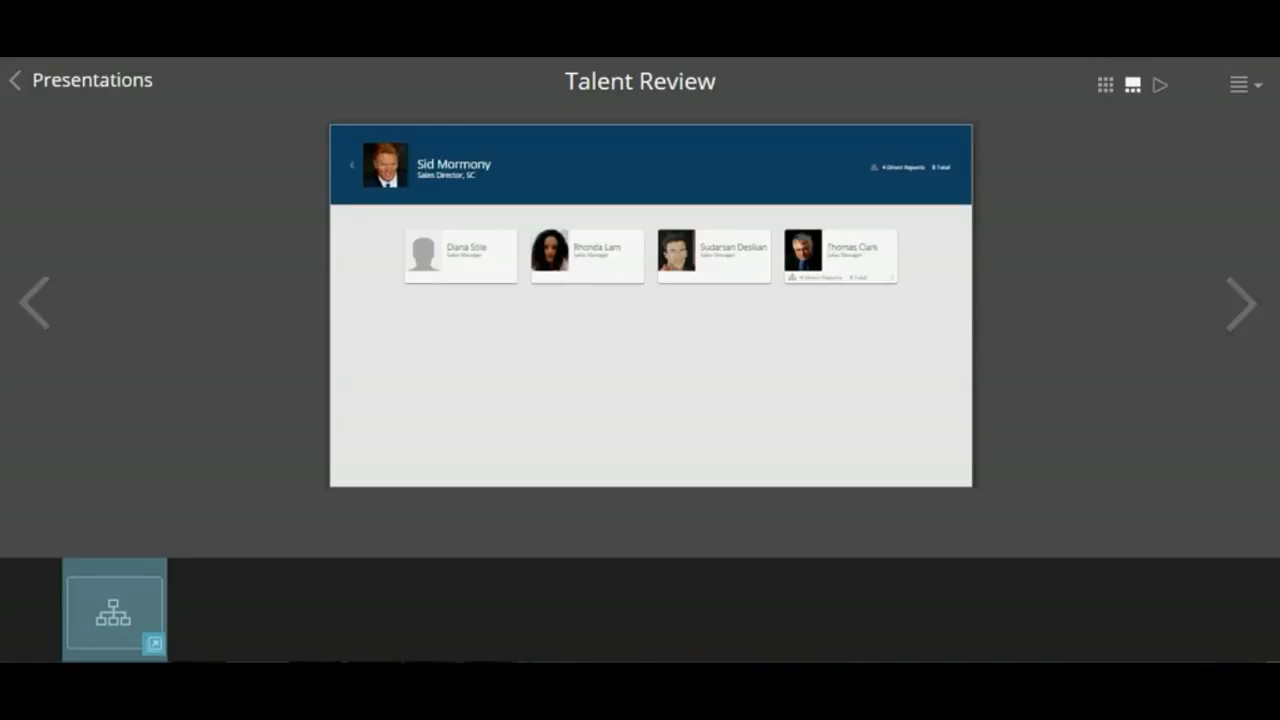
{"action": "left_click", "coordinate": [1160, 85]}
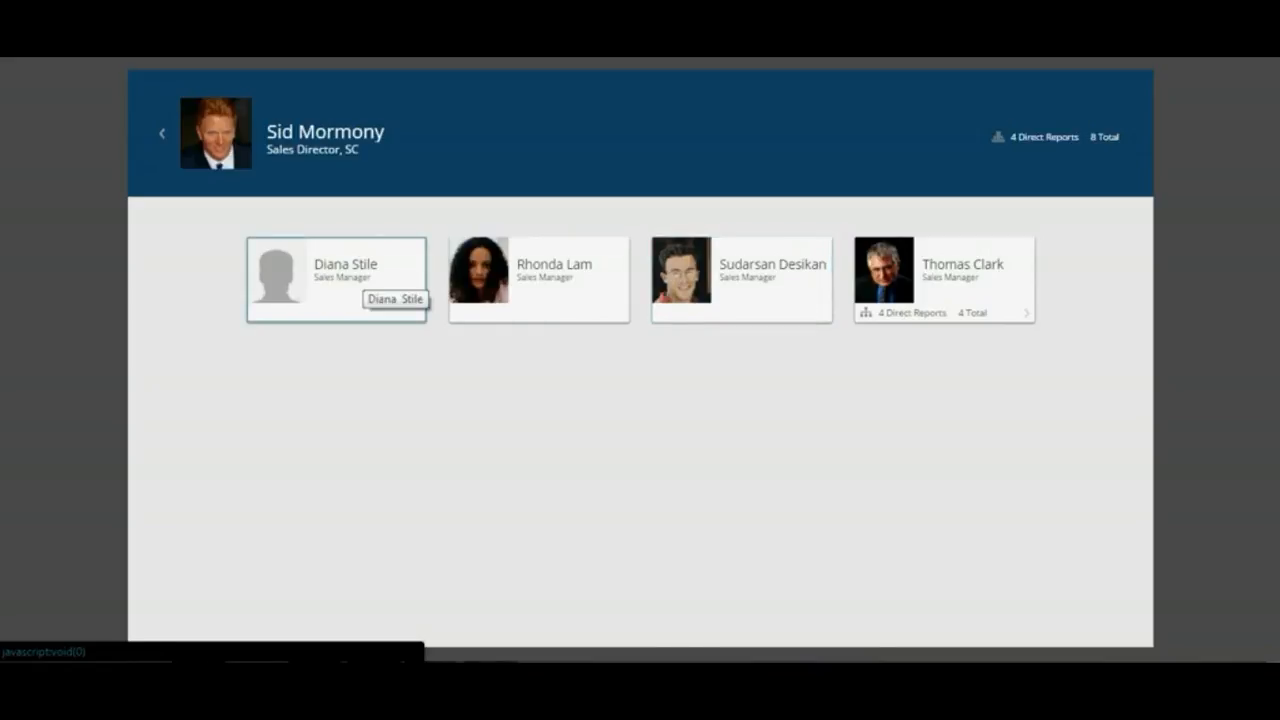
- Examine the expanded profile details of the first Sales Manager without a photo, and close the card
{"action": "left_click", "coordinate": [362, 272]}
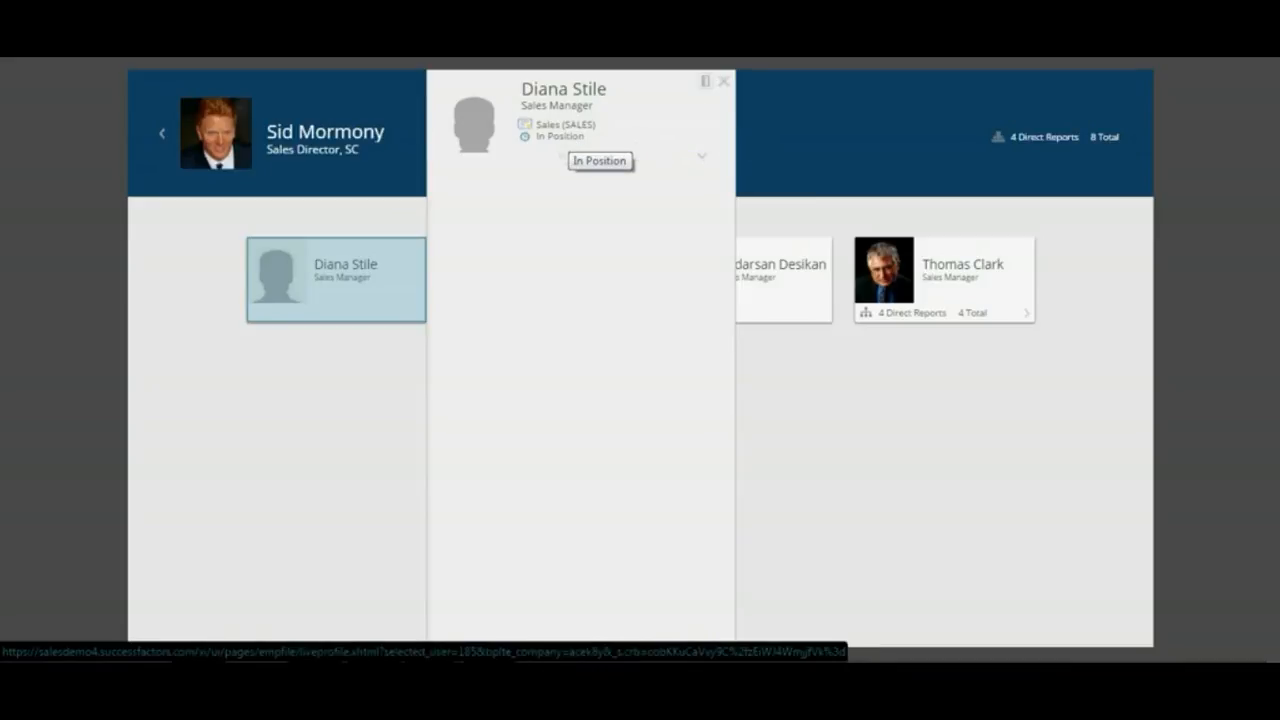
{"action": "left_click", "coordinate": [701, 156]}
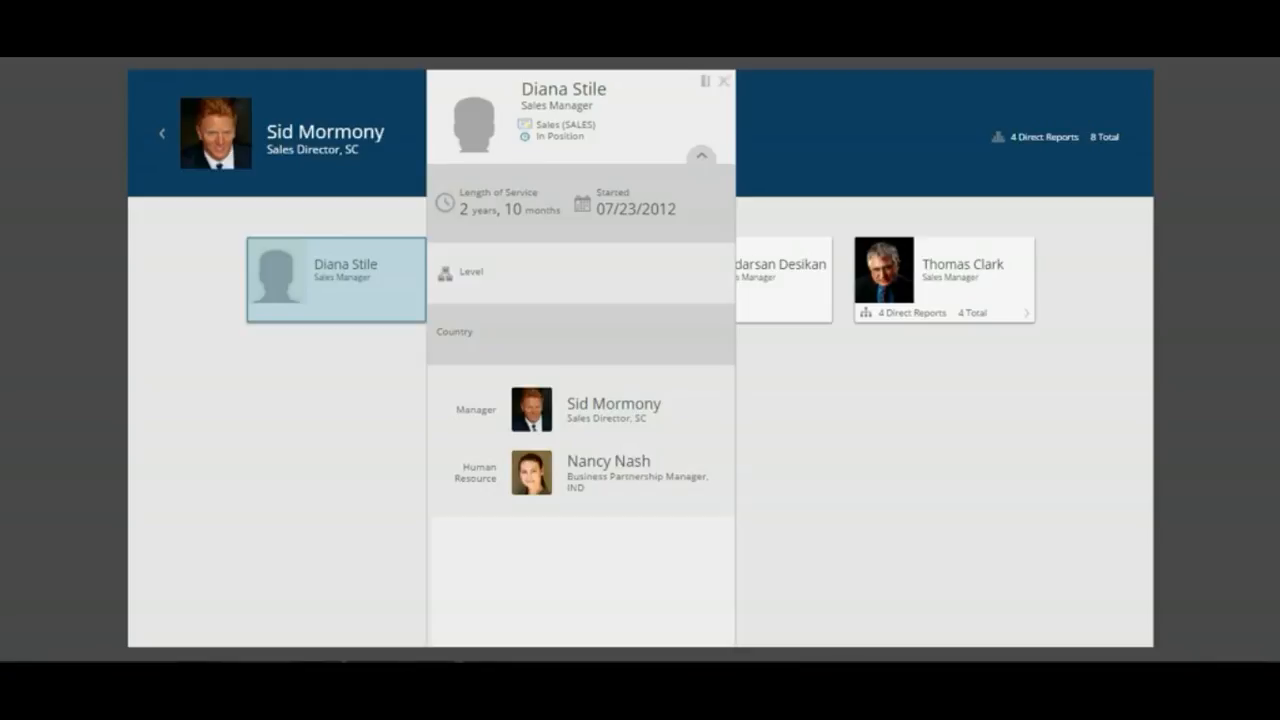
{"action": "left_click", "coordinate": [724, 81]}
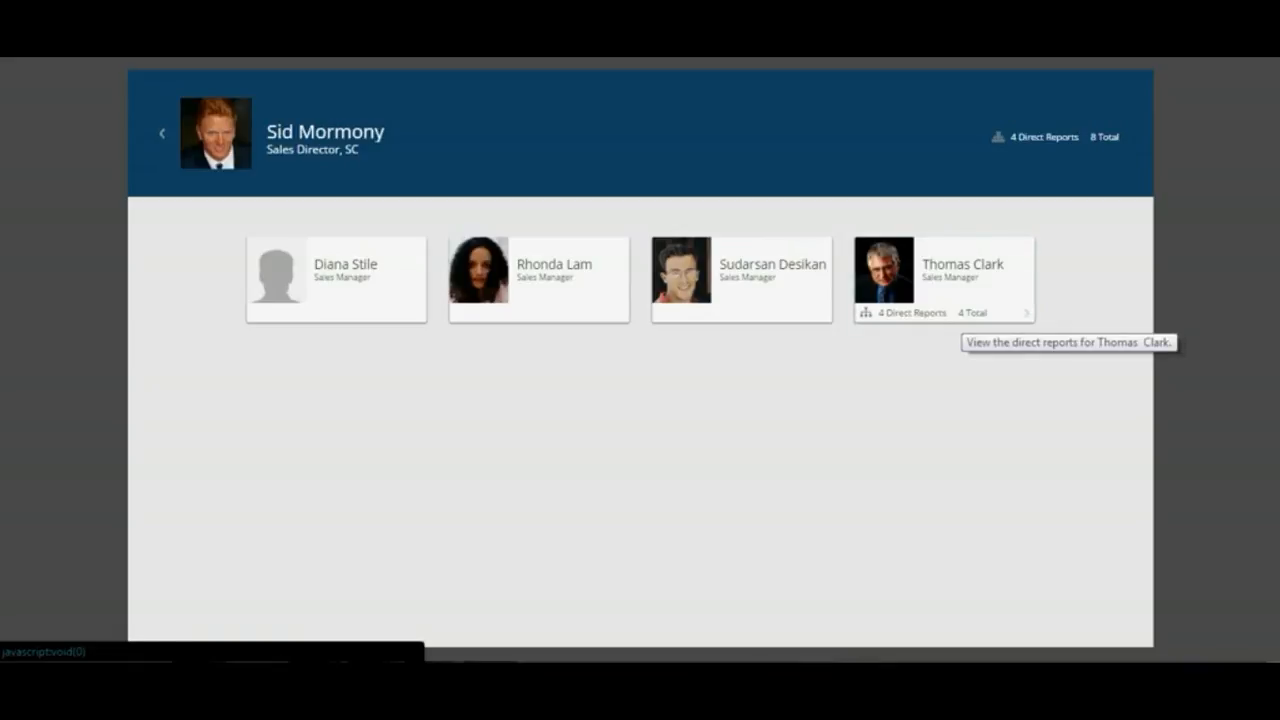
- Examine the team of the Sales Manager who has direct reports, including one report's profile card, return to the Sales Director's team and exit the presentation
{"action": "left_click", "coordinate": [960, 316]}
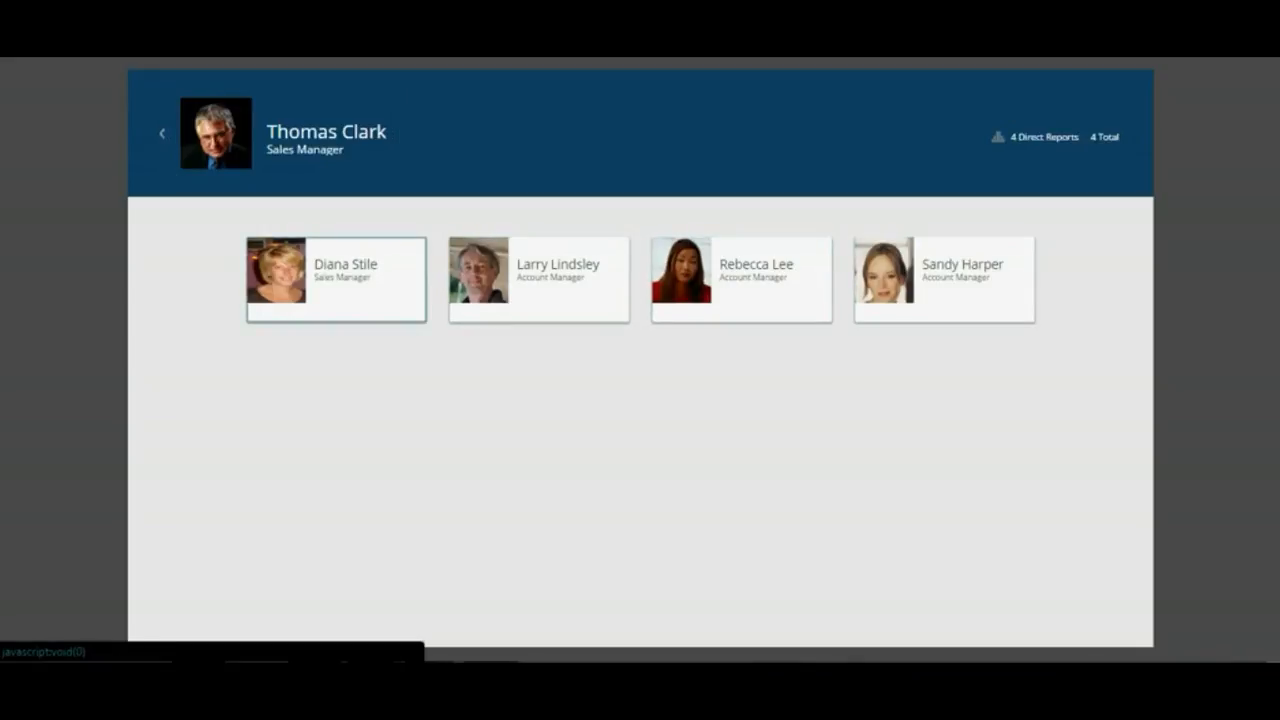
{"action": "left_click", "coordinate": [336, 280]}
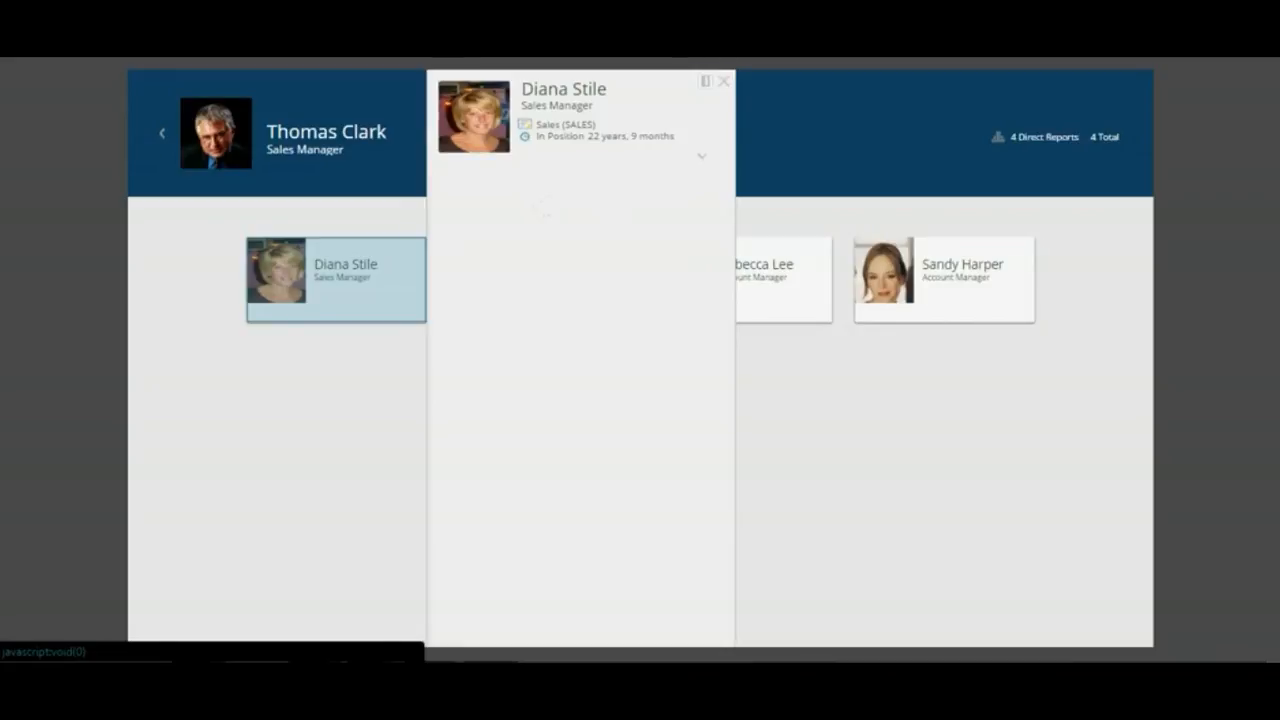
{"action": "left_click", "coordinate": [723, 80]}
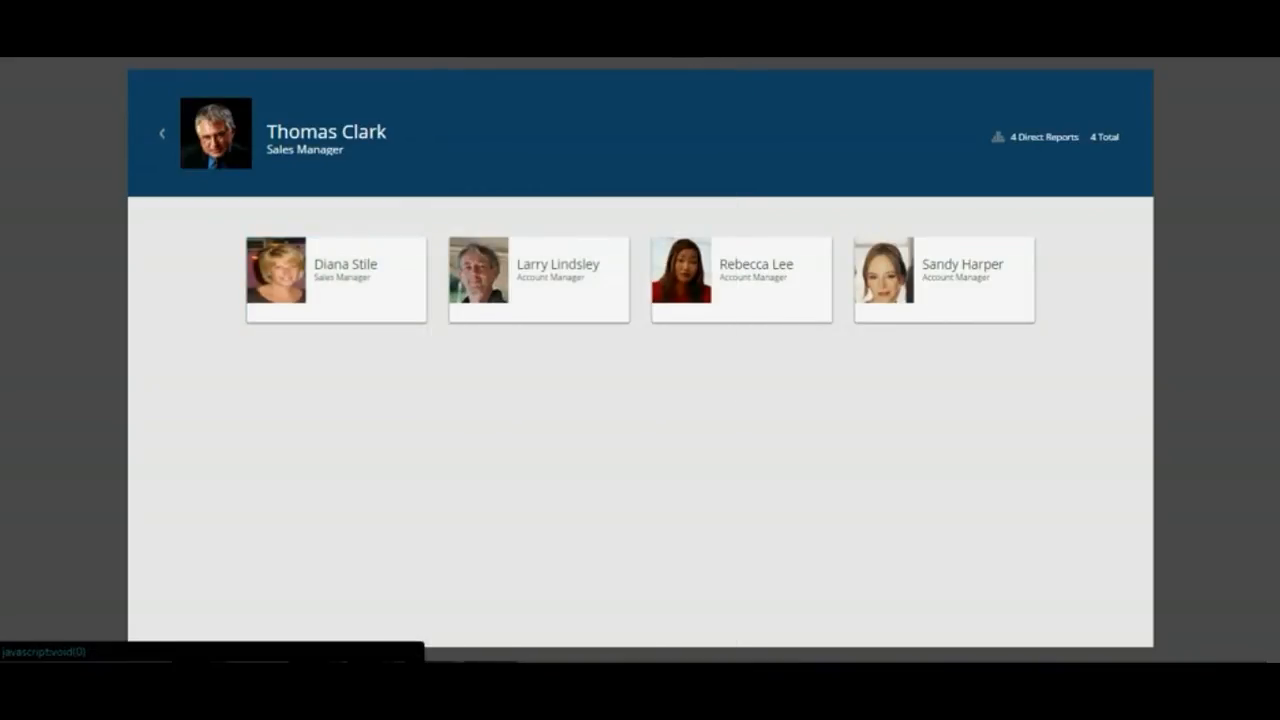
{"action": "left_click", "coordinate": [178, 140]}
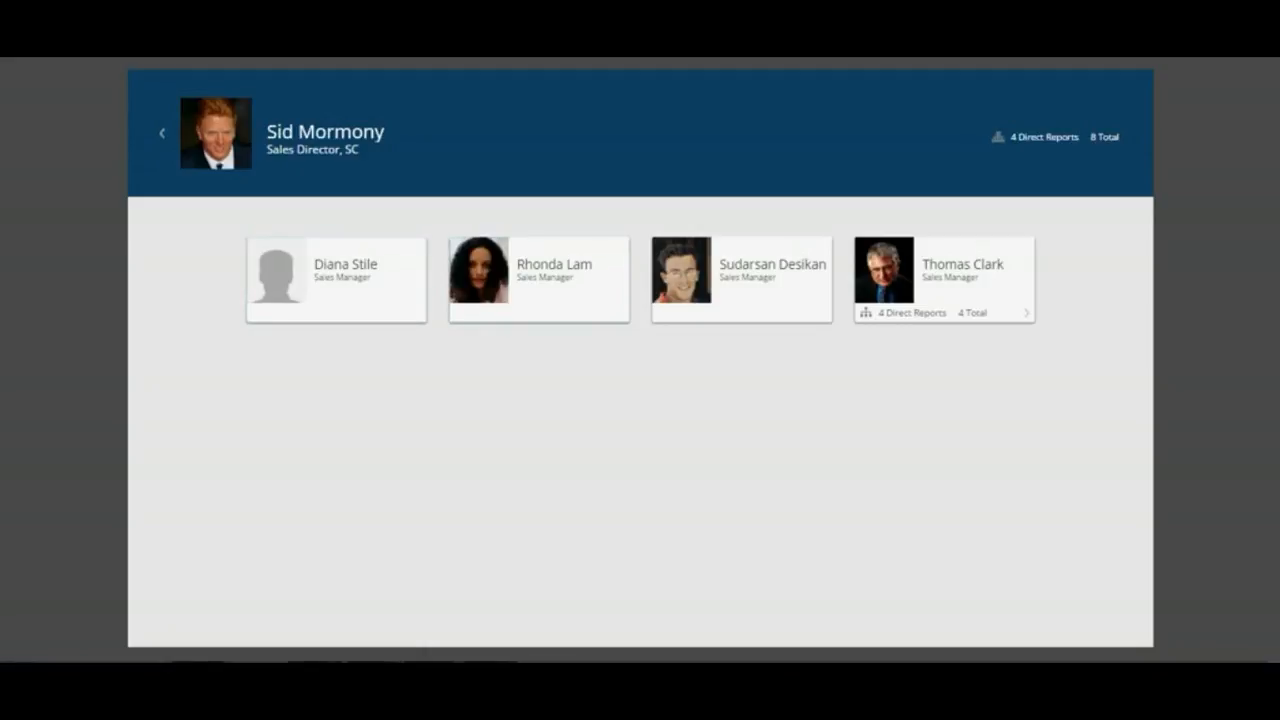
{"action": "key", "text": "Escape"}
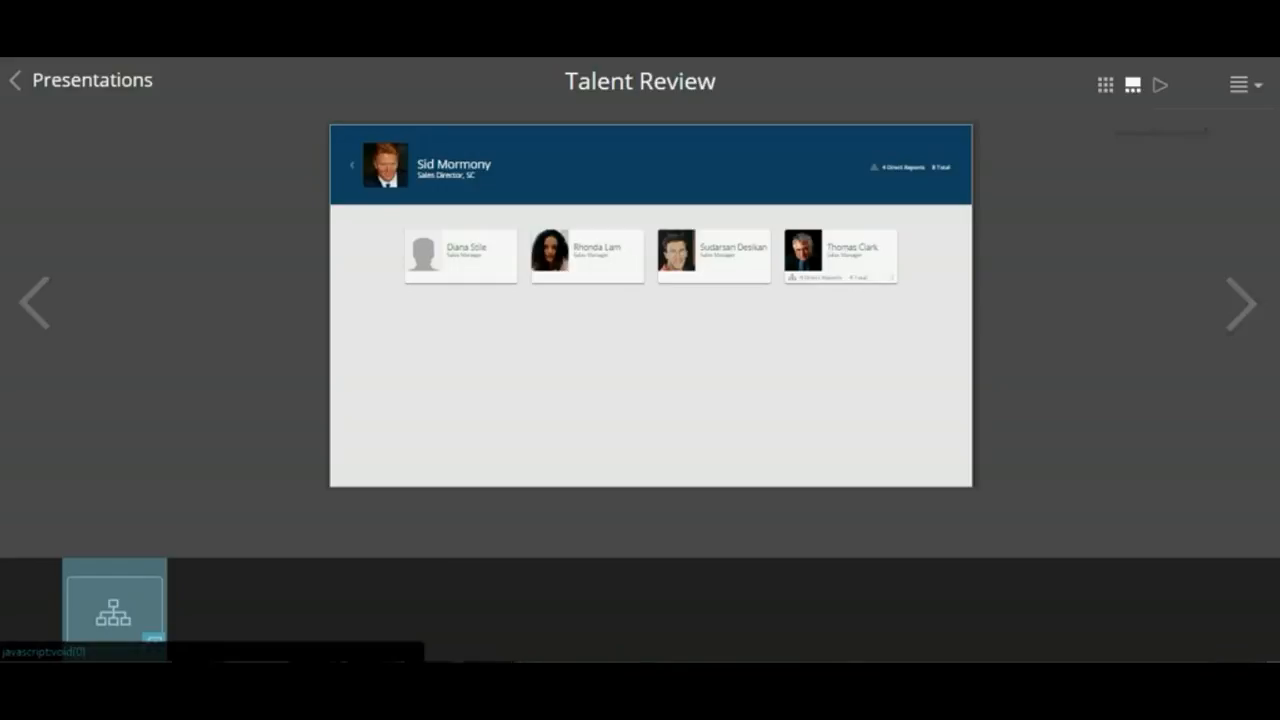
- Start a new People Grid live slide with the layout of two side-by-side grids
{"action": "left_click", "coordinate": [1243, 84]}
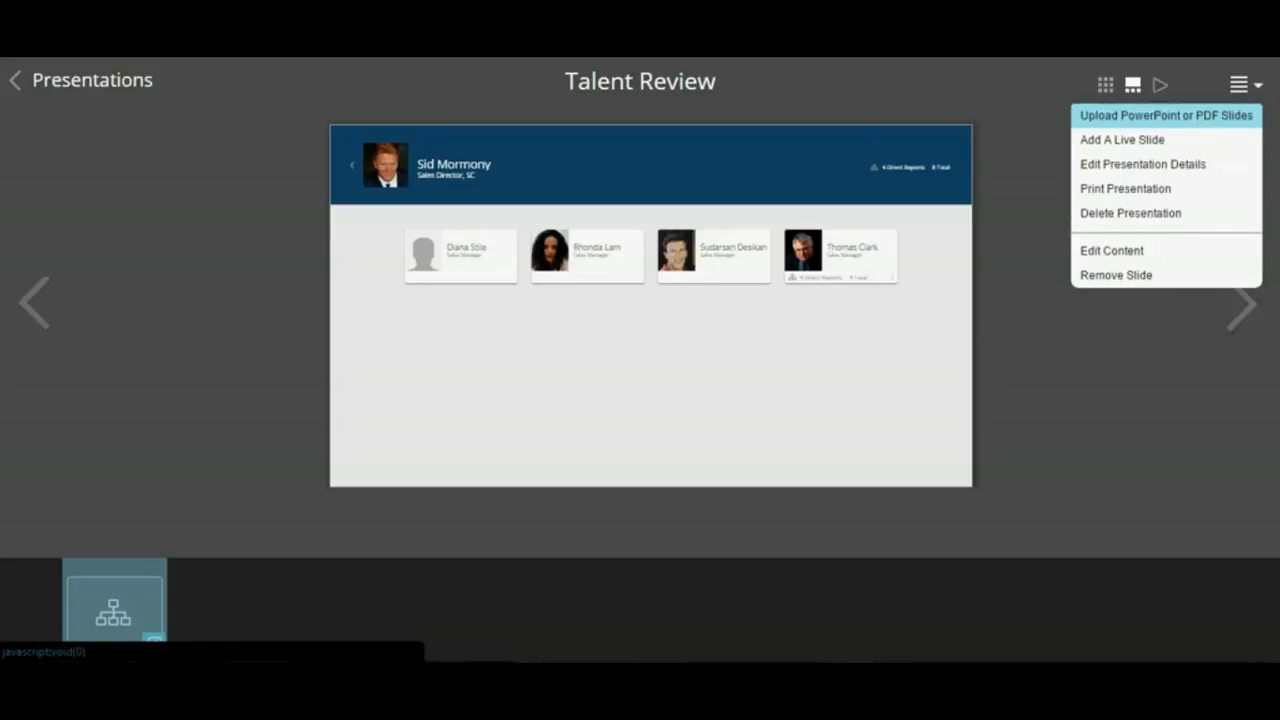
{"action": "left_click", "coordinate": [1122, 140]}
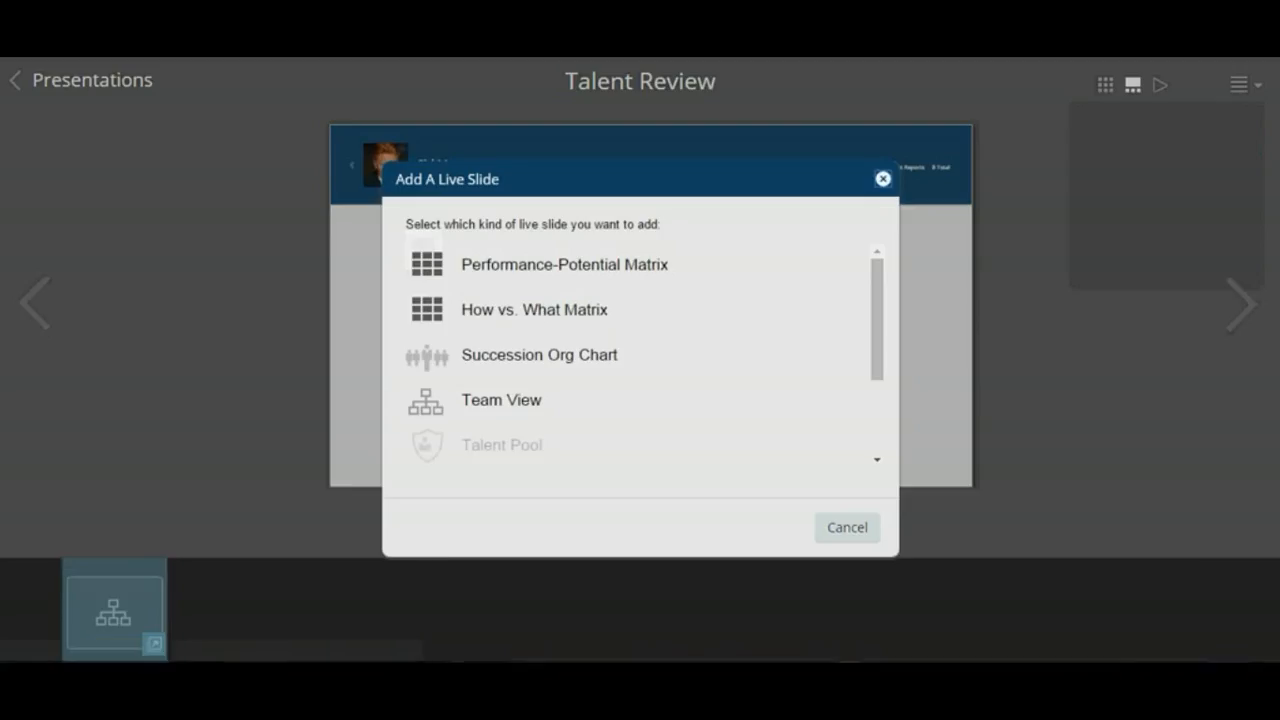
{"action": "scroll", "coordinate": [600, 309], "scroll_direction": "down", "scroll_amount": 1}
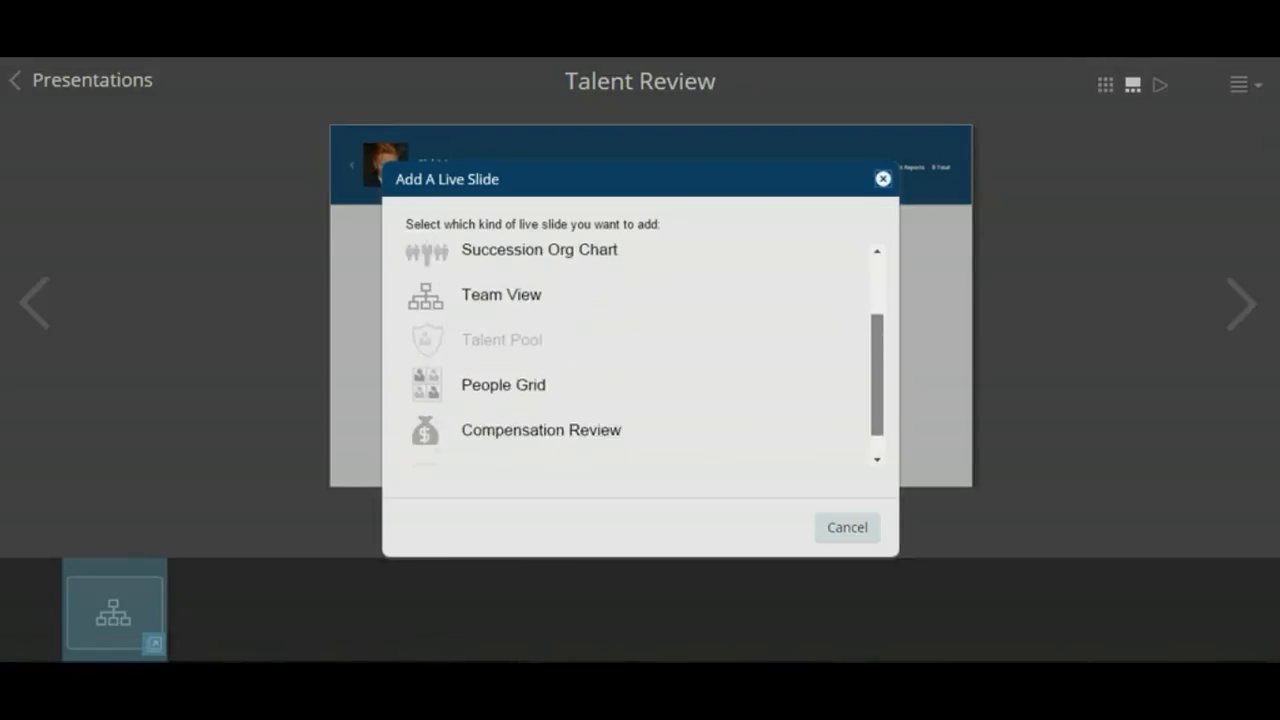
{"action": "scroll", "coordinate": [630, 355], "scroll_direction": "down", "scroll_amount": 1}
{"action": "left_click", "coordinate": [503, 354]}
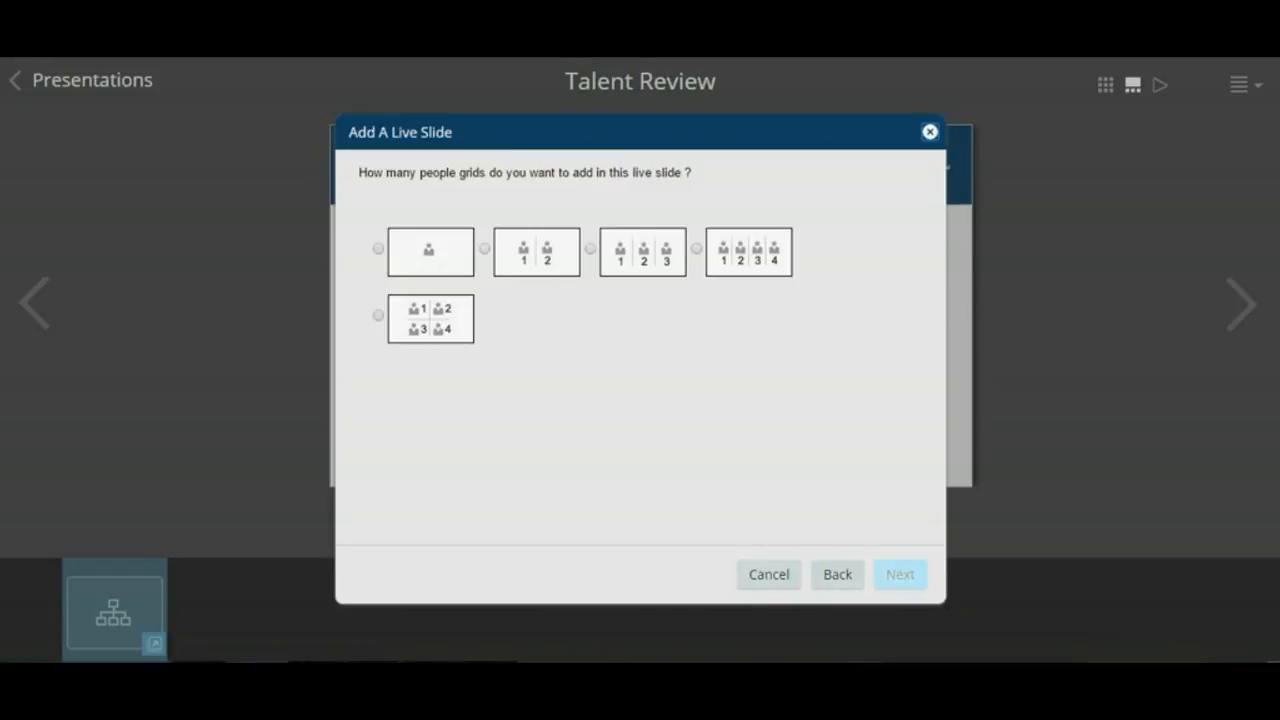
{"action": "left_click", "coordinate": [485, 249]}
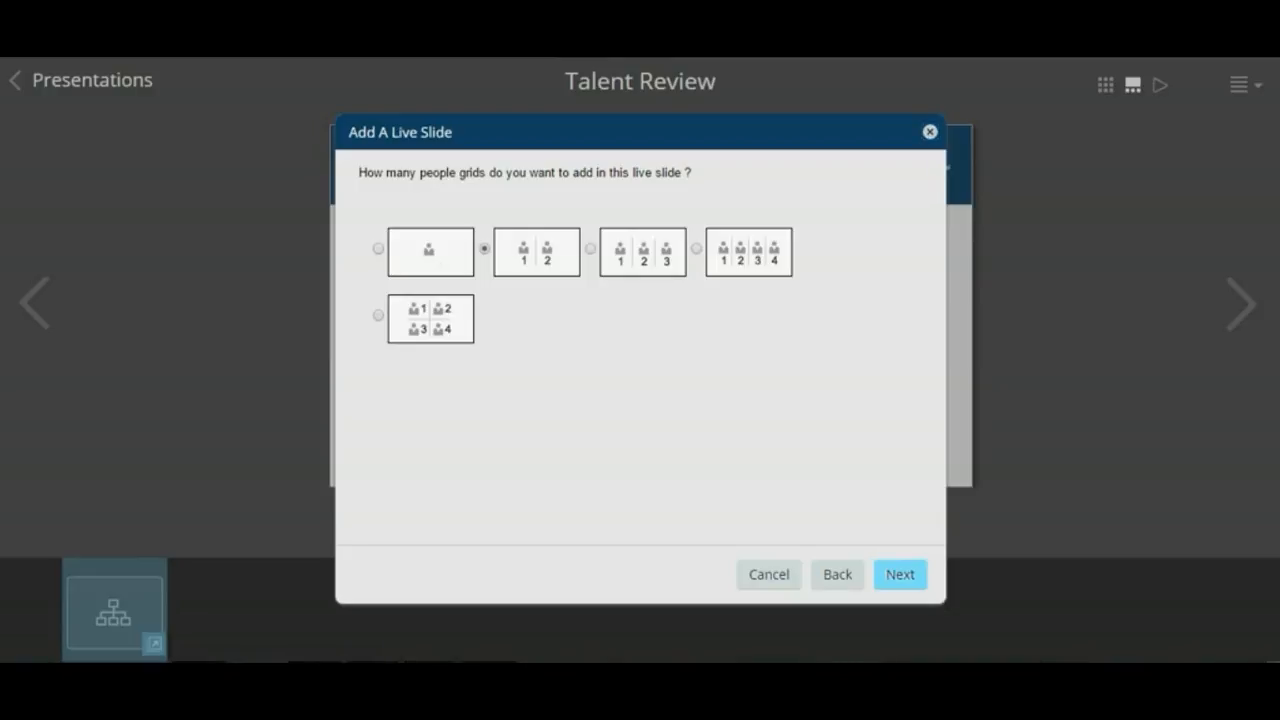
{"action": "left_click", "coordinate": [900, 574]}
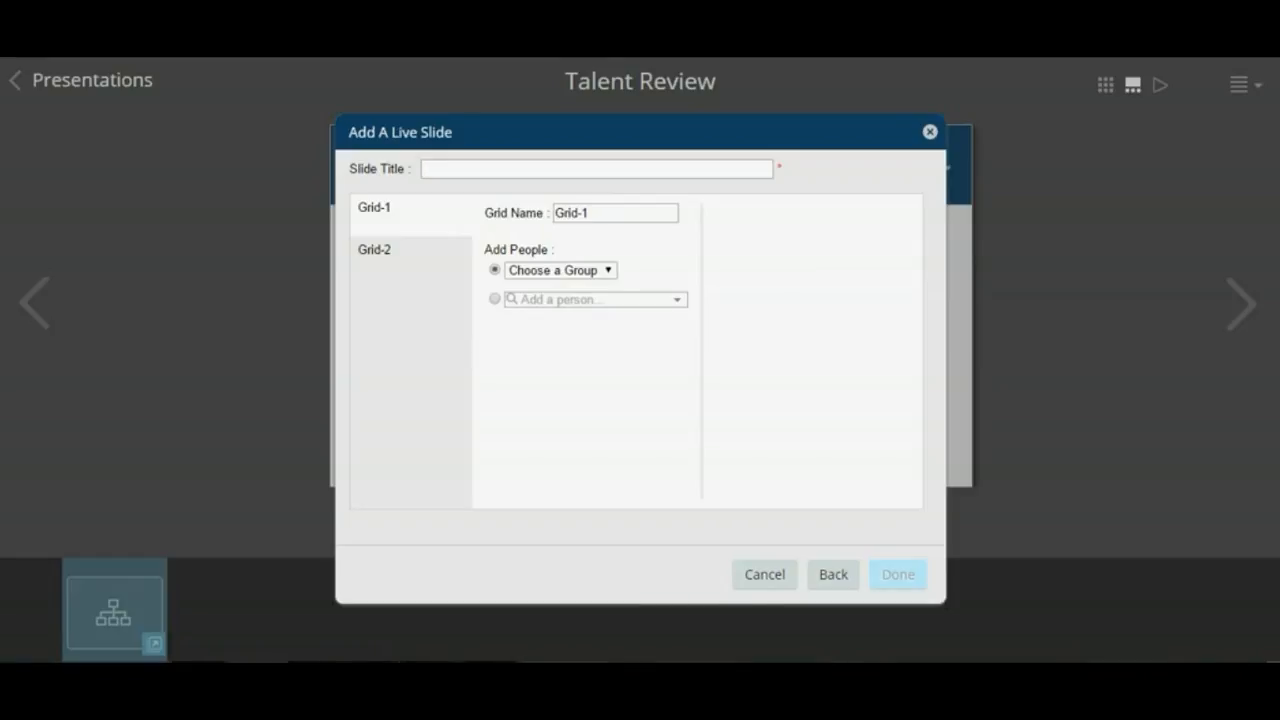
- Title the slide "People Grid" and add the first person individually to Grid-1
{"action": "type", "text": "People Grid"}
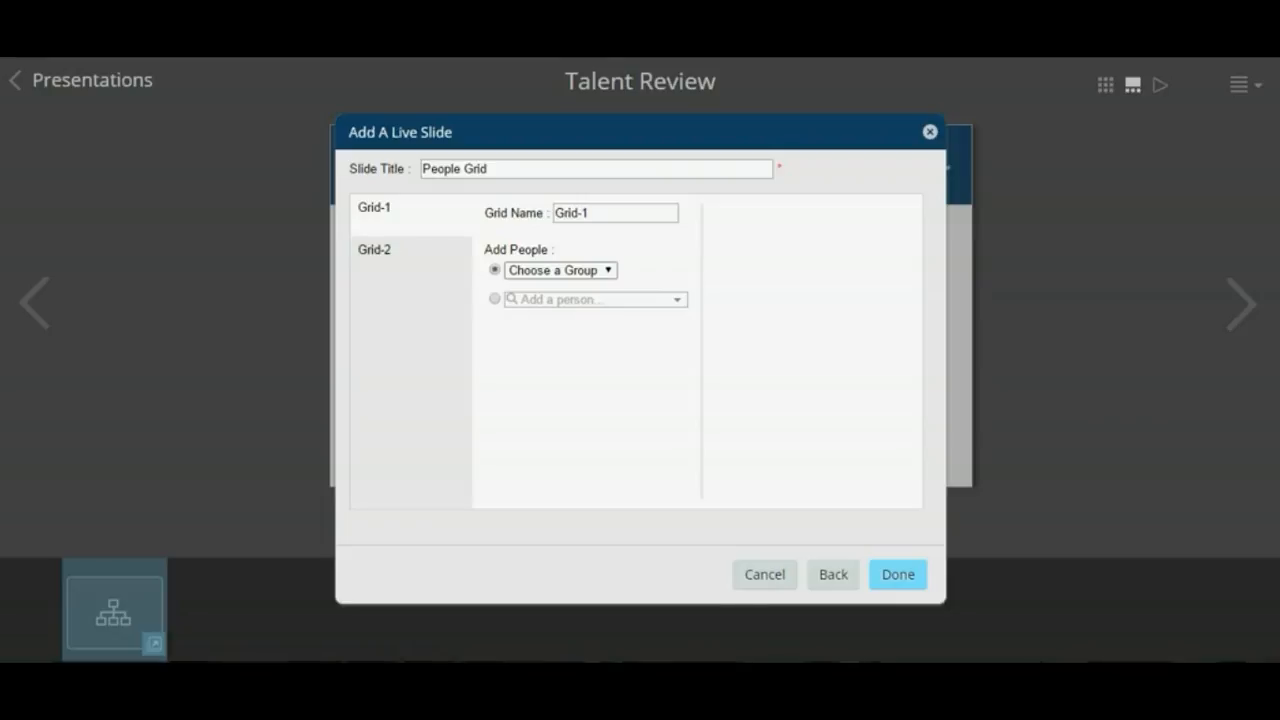
{"action": "left_click", "coordinate": [495, 299]}
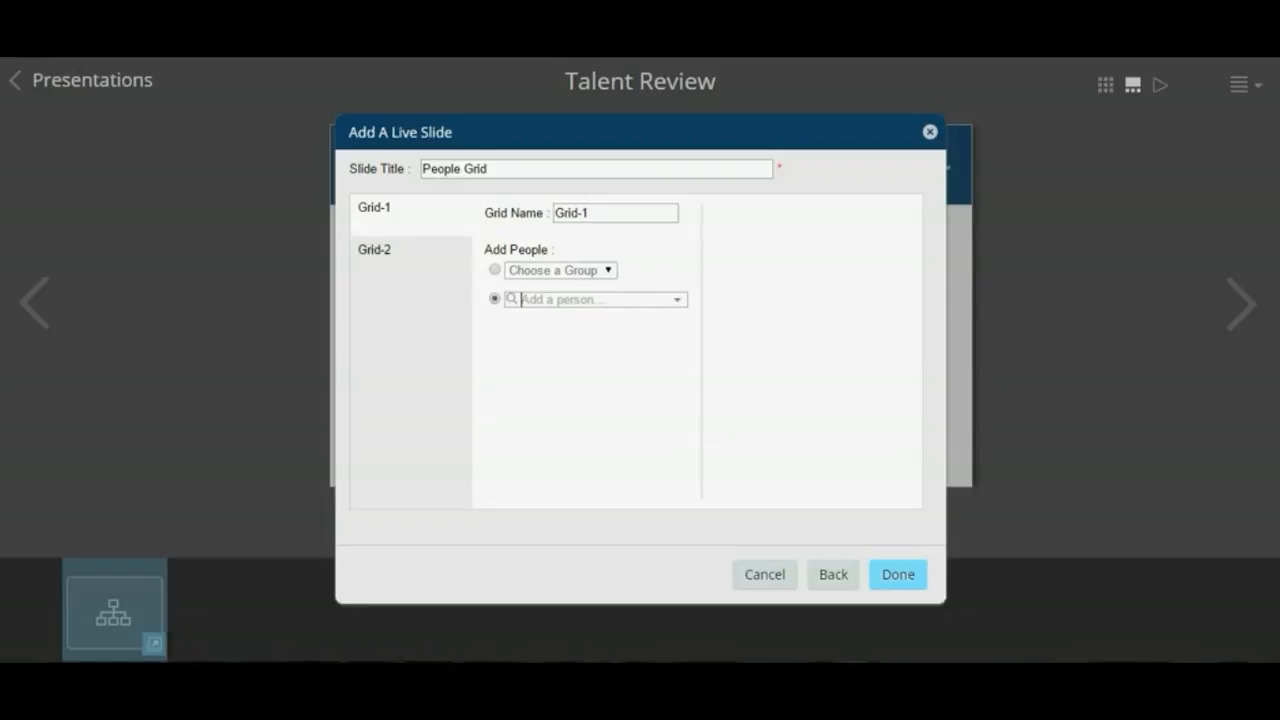
{"action": "type", "text": "troy"}
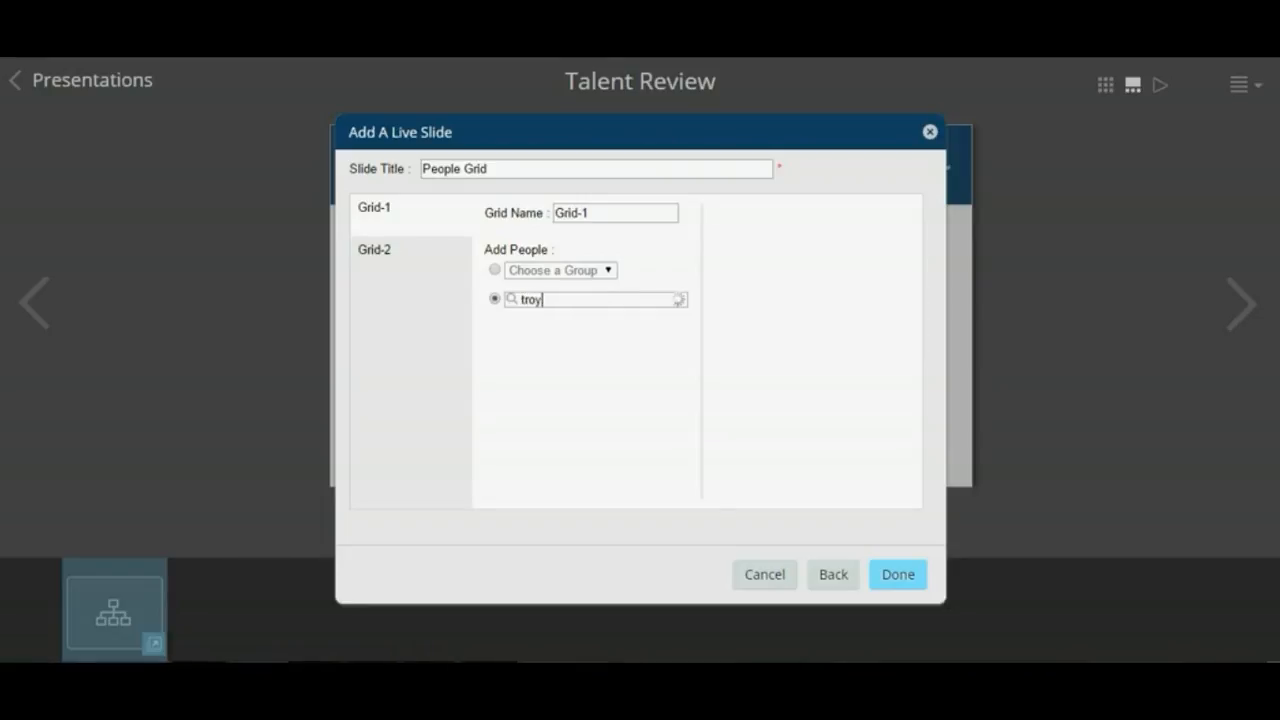
{"action": "left_click", "coordinate": [606, 330]}
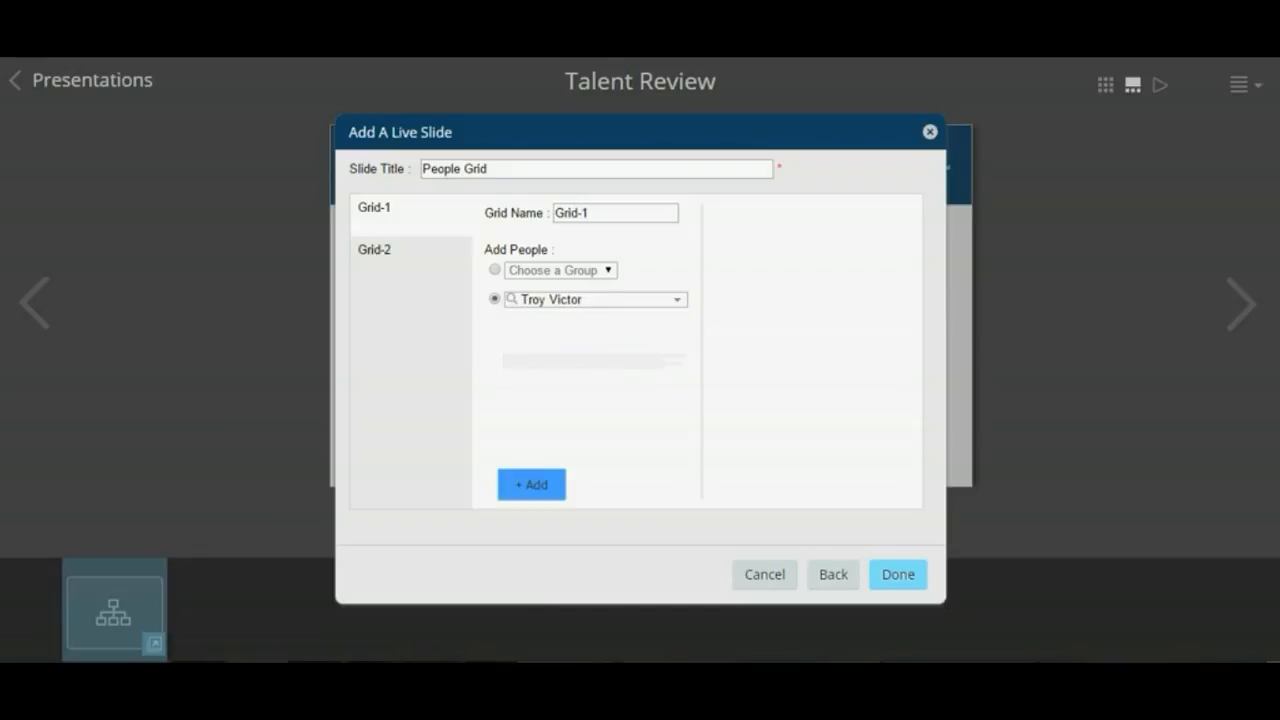
{"action": "left_click", "coordinate": [532, 485]}
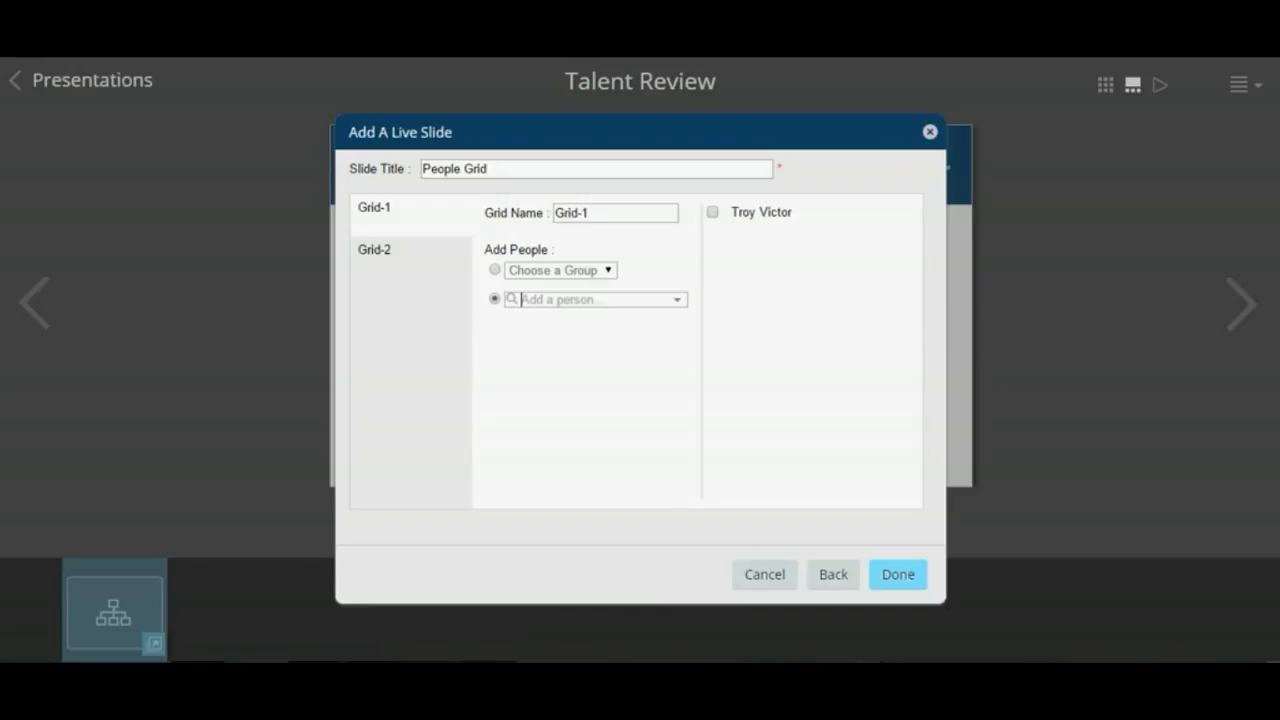
- Find the Recruiter by surname and add this person to Grid-1 as well
{"action": "type", "text": "mith"}
{"action": "key", "text": "Down"}
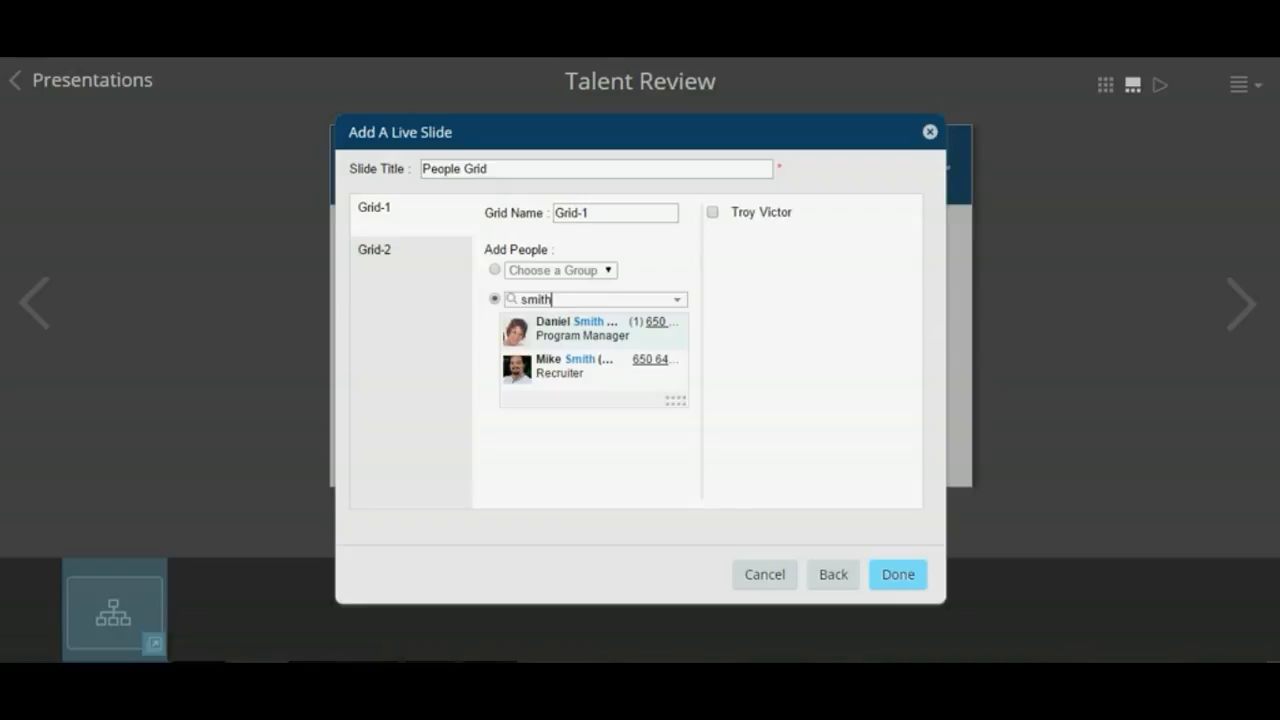
{"action": "key", "text": "Down"}
{"action": "key", "text": "Return"}
{"action": "key", "text": "Return"}
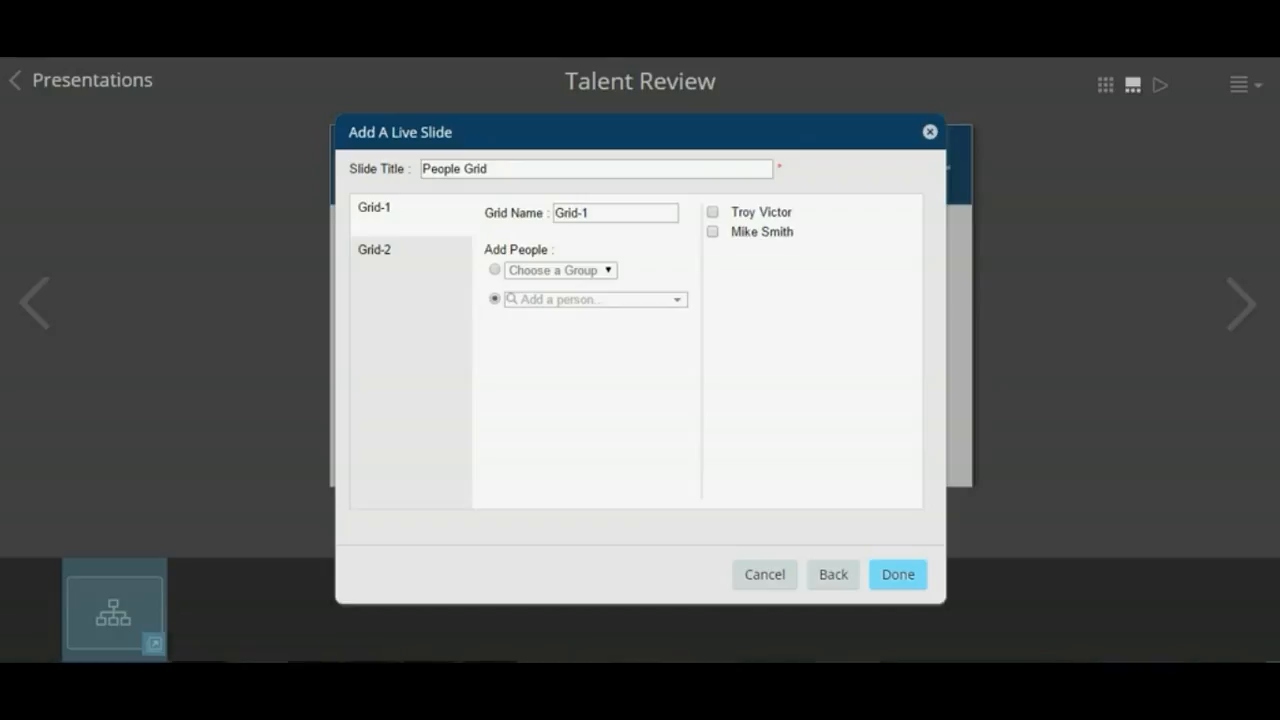
- Add the Director, Recruitment to Grid-2 and finish creating the People Grid slide
{"action": "left_click", "coordinate": [375, 250]}
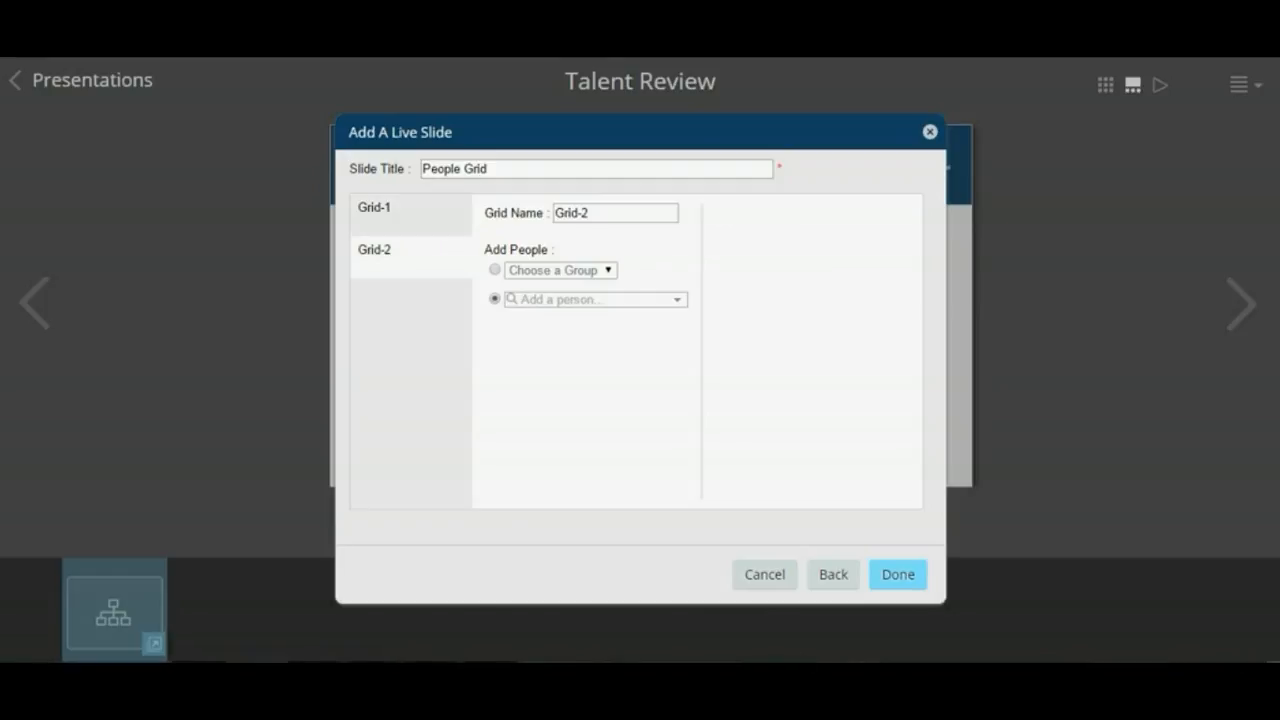
{"action": "type", "text": "t"}
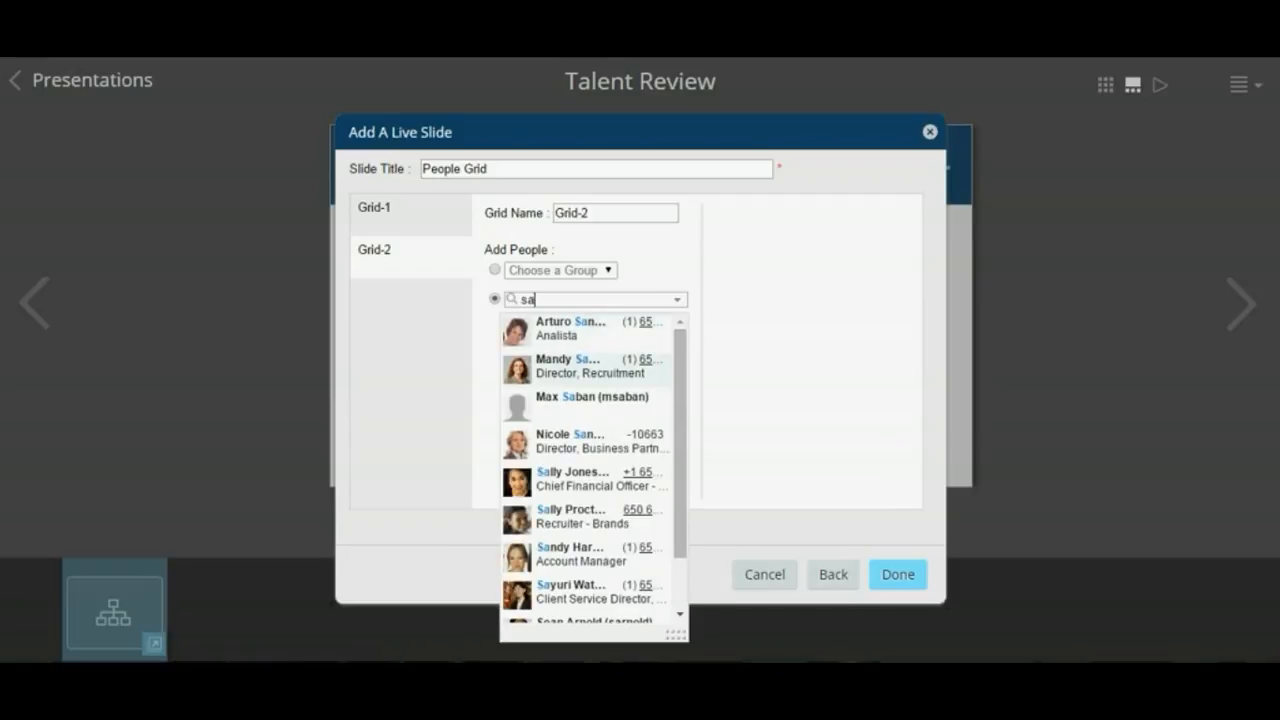
{"action": "key", "text": "Return"}
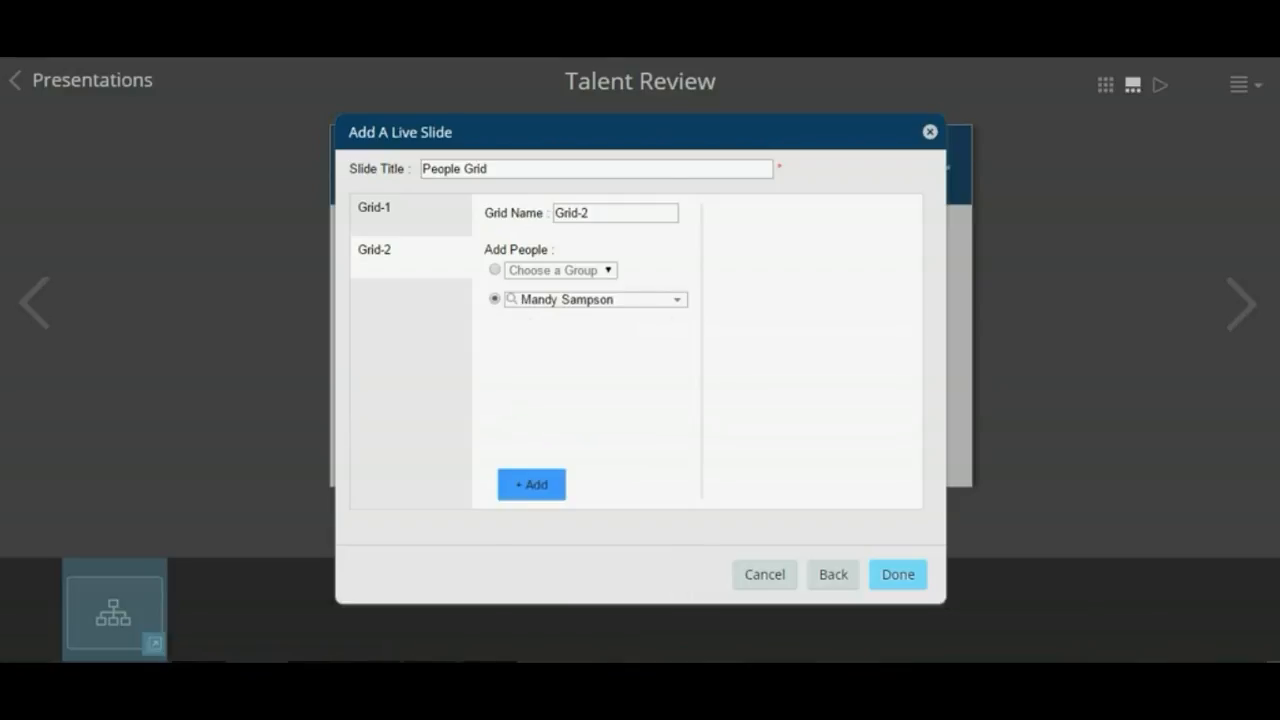
{"action": "left_click", "coordinate": [531, 484]}
{"action": "left_click", "coordinate": [898, 574]}
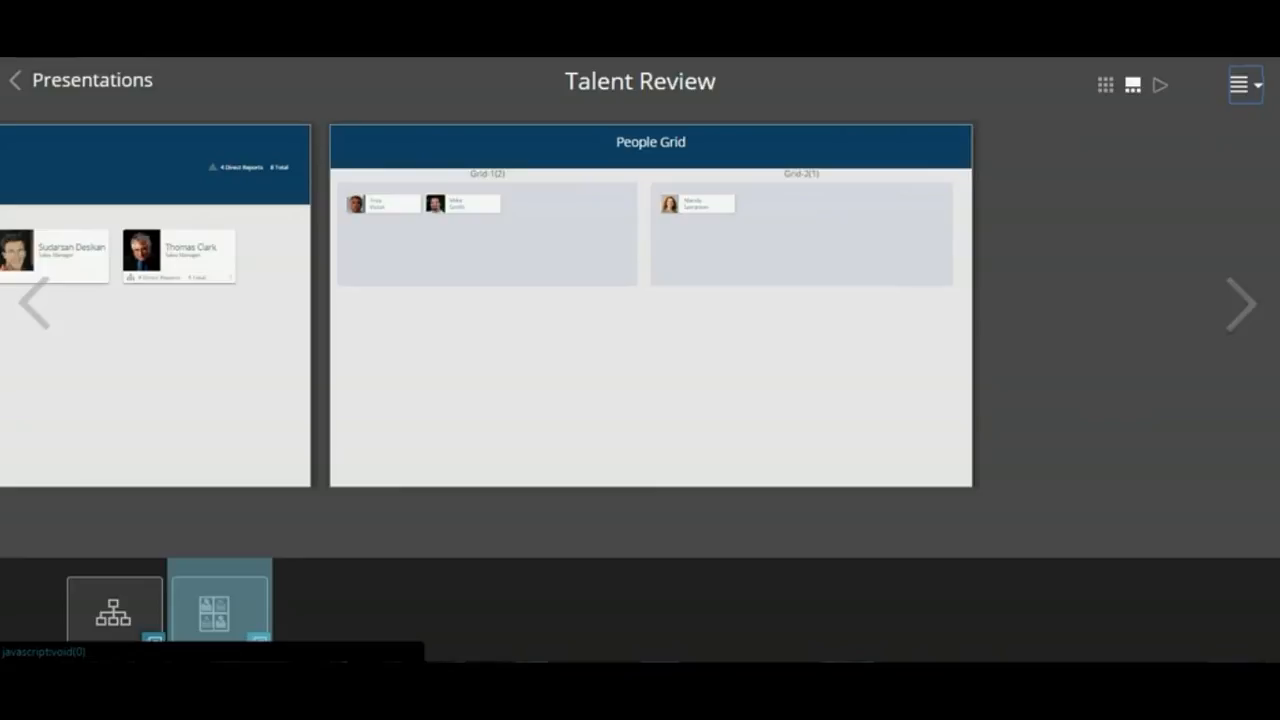
- Play the People Grid slide and examine the expanded profile details of the person in Grid-2
{"action": "left_click", "coordinate": [1160, 85]}
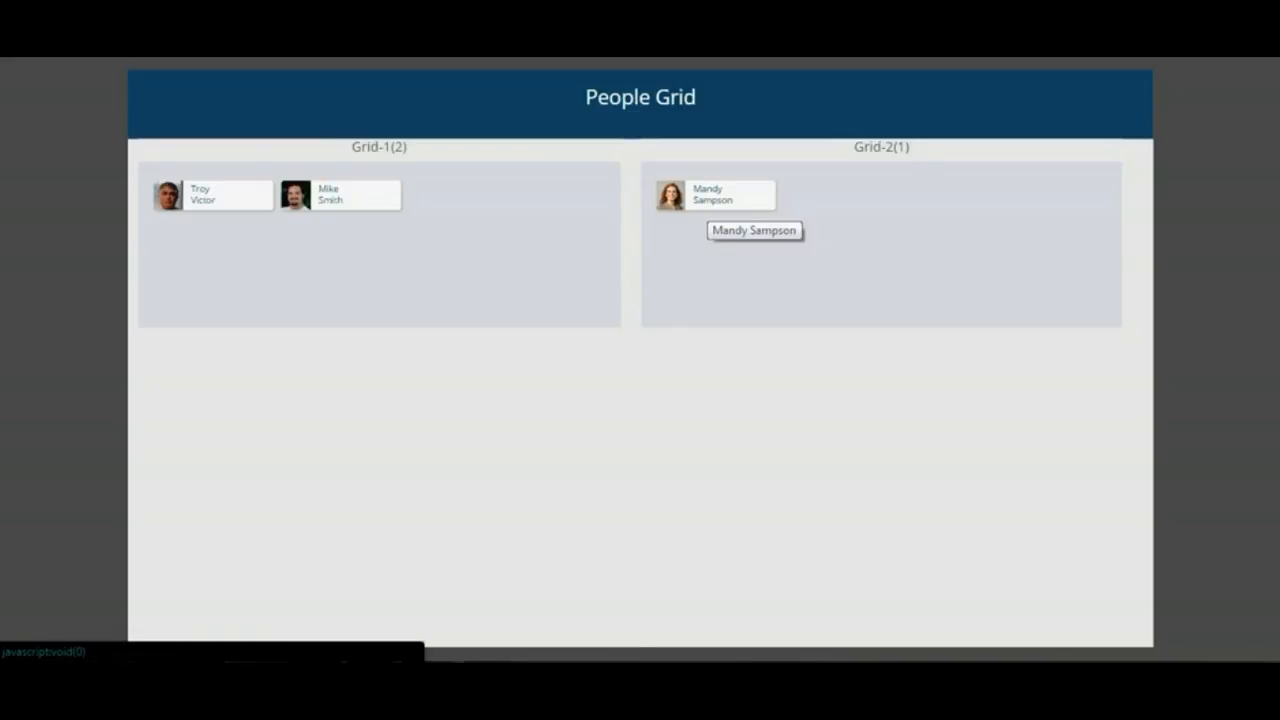
{"action": "left_click", "coordinate": [712, 200]}
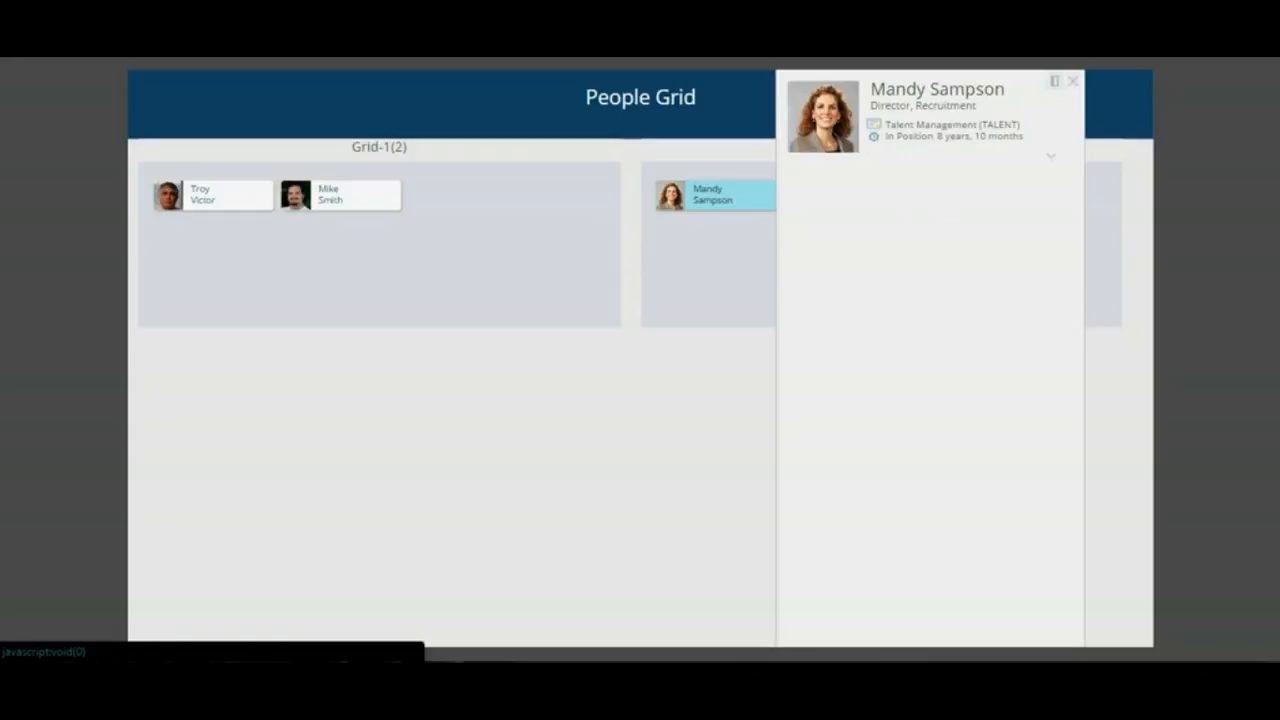
{"action": "left_click", "coordinate": [1050, 155]}
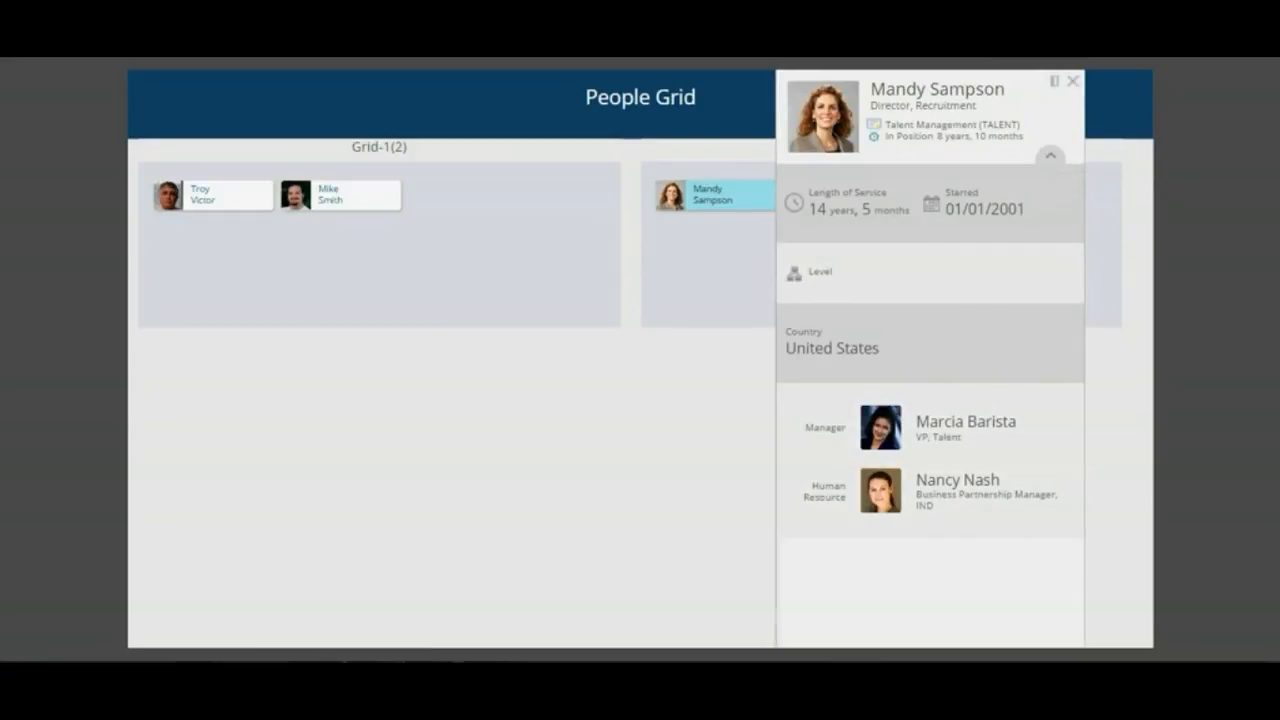
- Close the profile details, exit the People Grid slide playback and examine the kinds of live slides that can be added
{"action": "left_click", "coordinate": [1073, 81]}
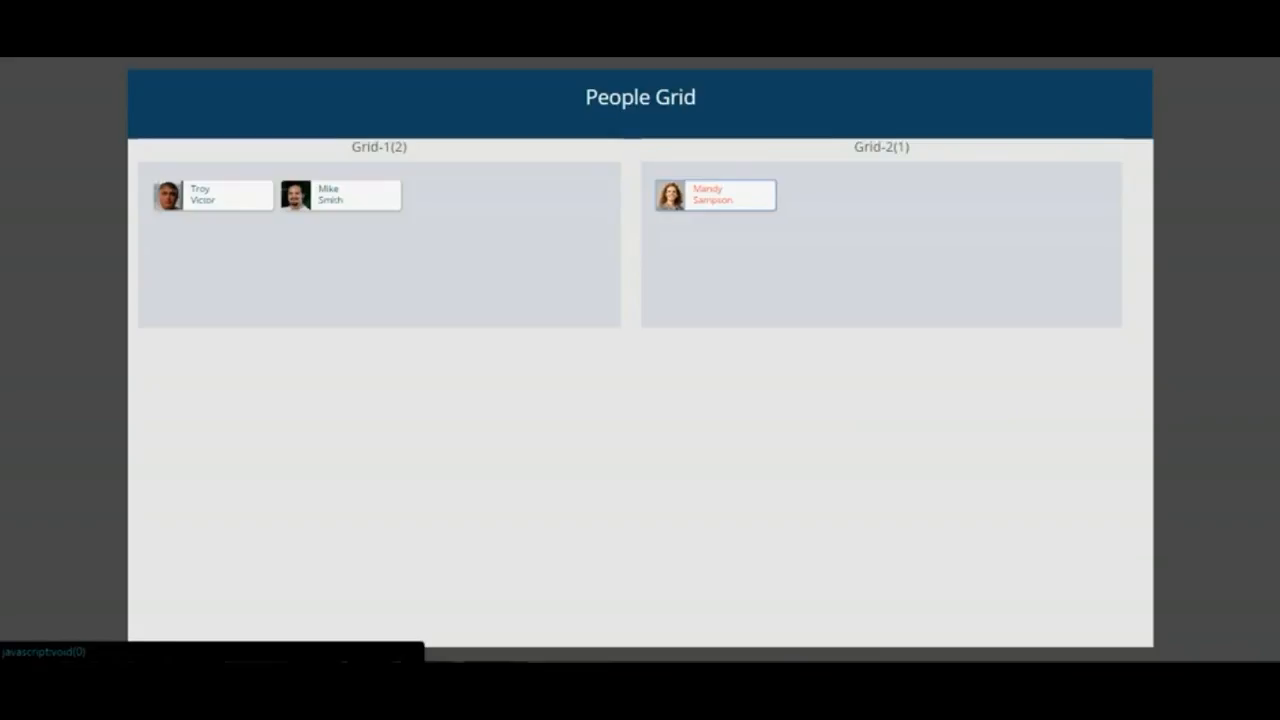
{"action": "key", "text": "Escape"}
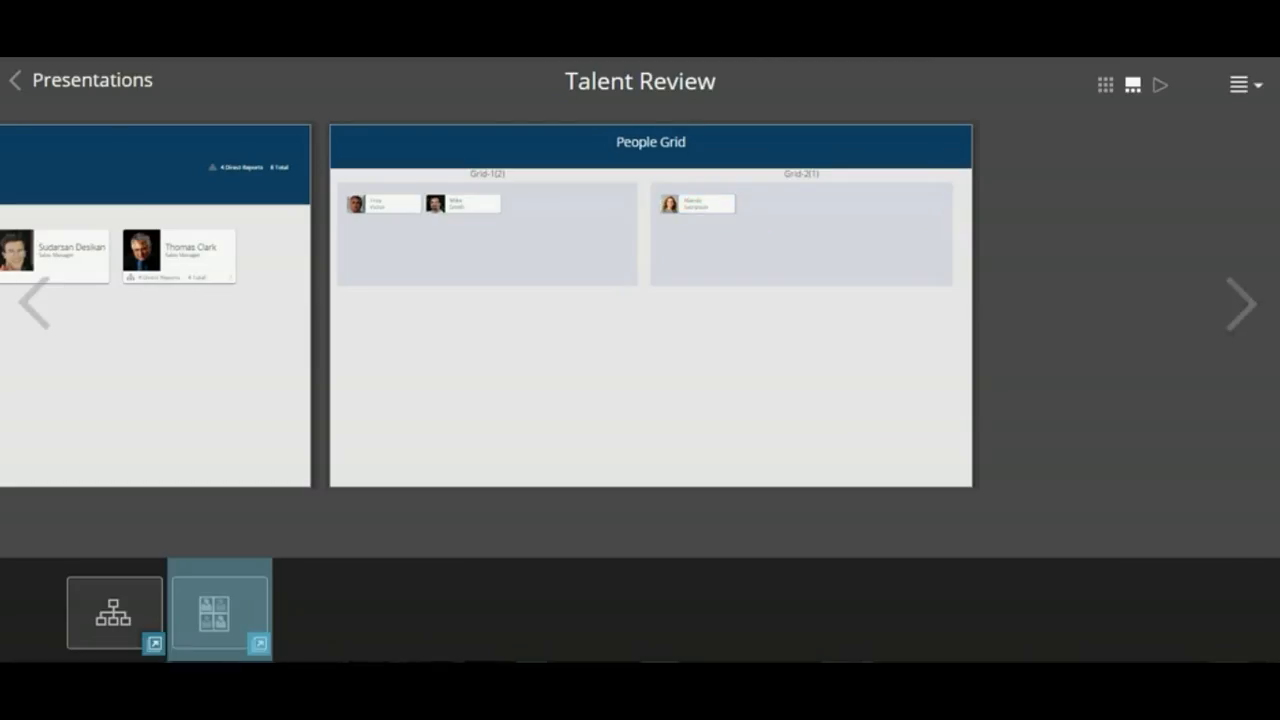
{"action": "left_click", "coordinate": [1245, 85]}
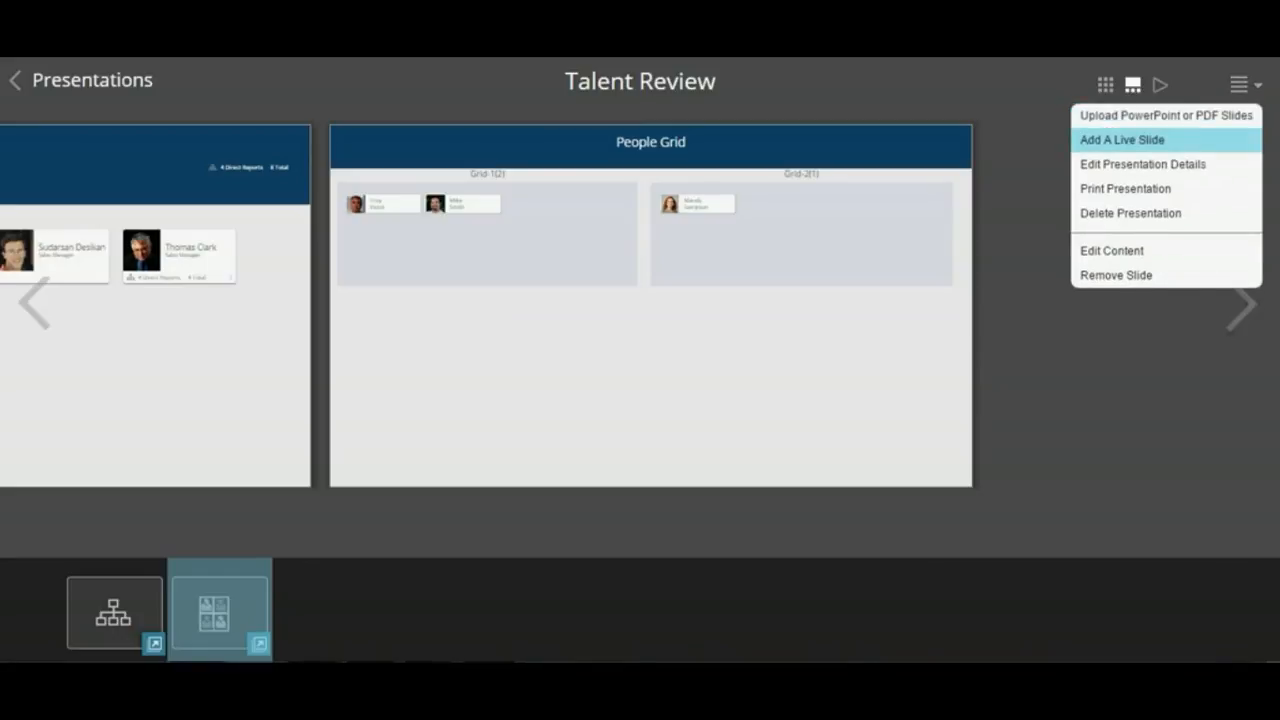
{"action": "left_click", "coordinate": [1122, 140]}
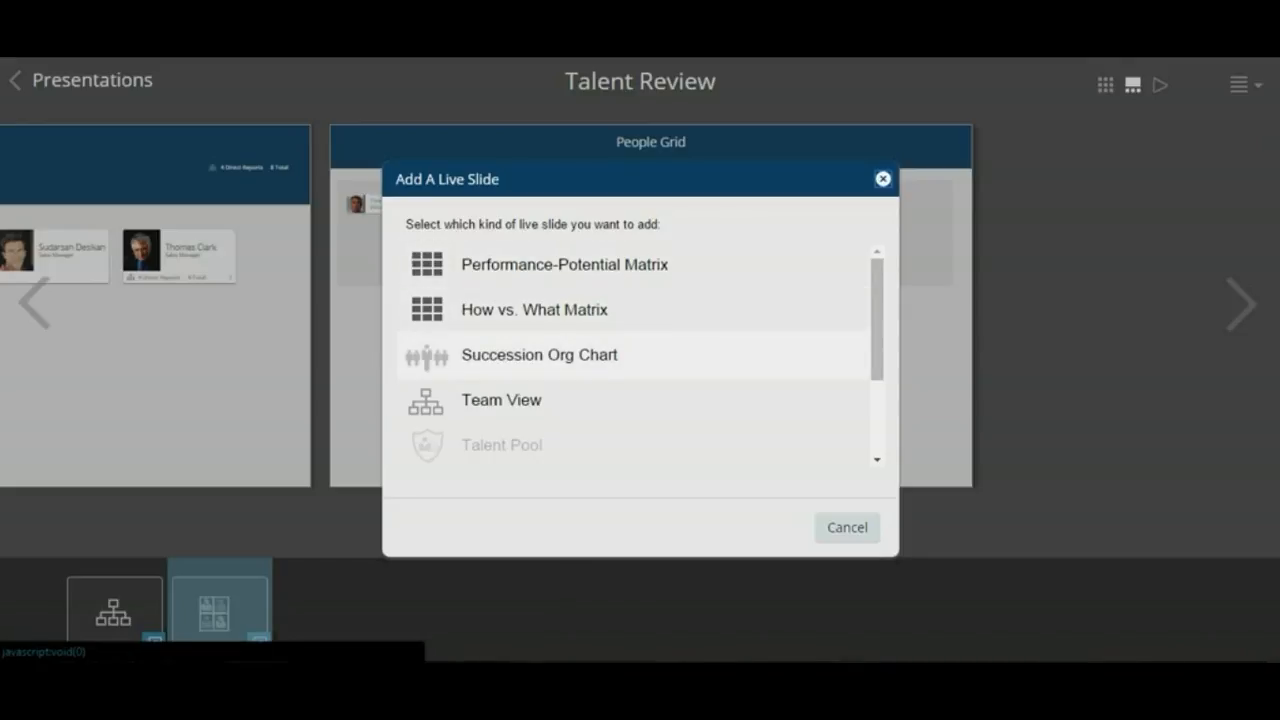
{"action": "scroll", "coordinate": [600, 355], "scroll_direction": "down", "scroll_amount": 1}
{"action": "scroll", "coordinate": [640, 355], "scroll_direction": "down", "scroll_amount": 3}
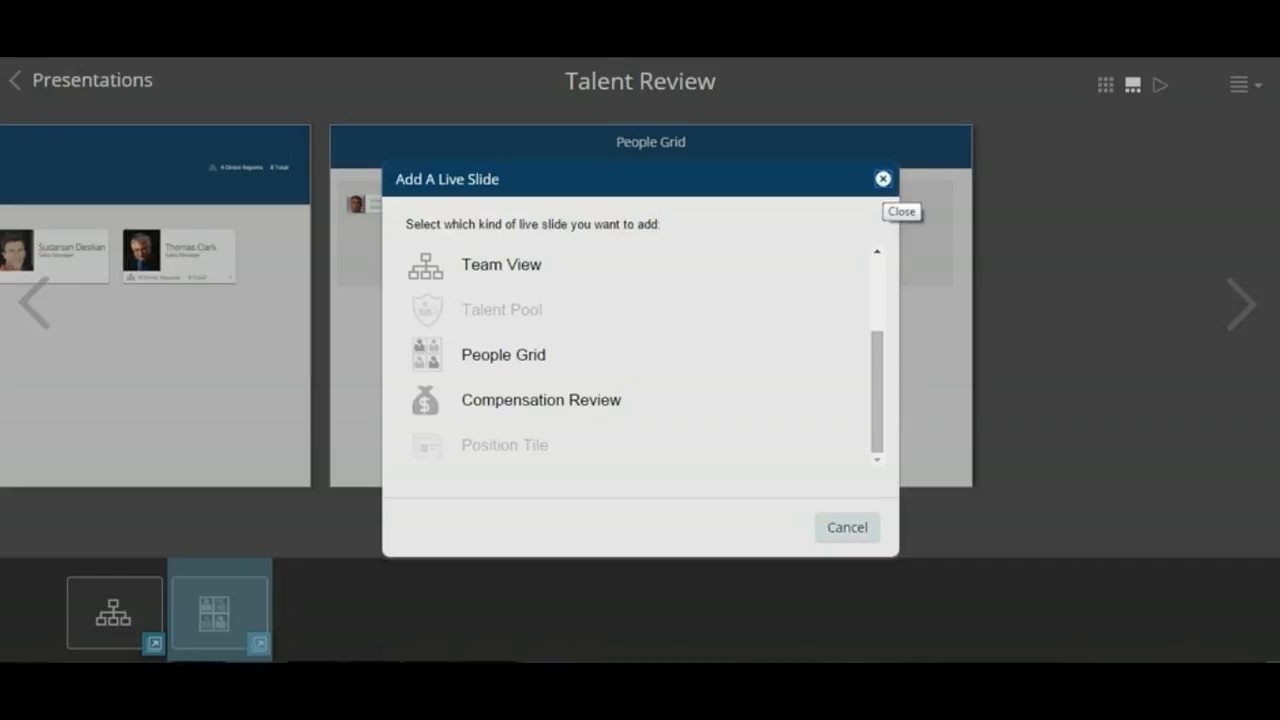
{"action": "left_click", "coordinate": [883, 179]}
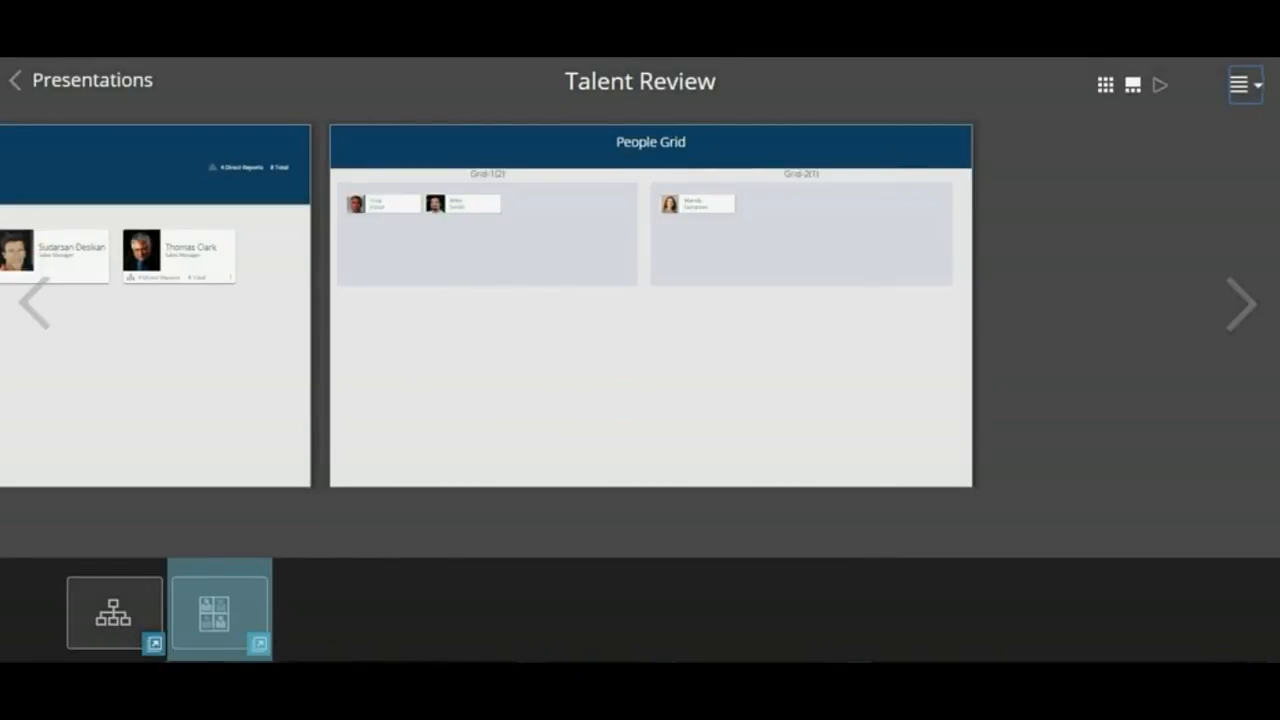
- Show all slides in the grid overview and move the People Grid slide ahead of the Team View slide
{"action": "left_click", "coordinate": [1105, 85]}
{"action": "mouse_move", "coordinate": [225, 135]}
{"action": "left_click_drag", "start_coordinate": [190, 158], "coordinate": [85, 160]}
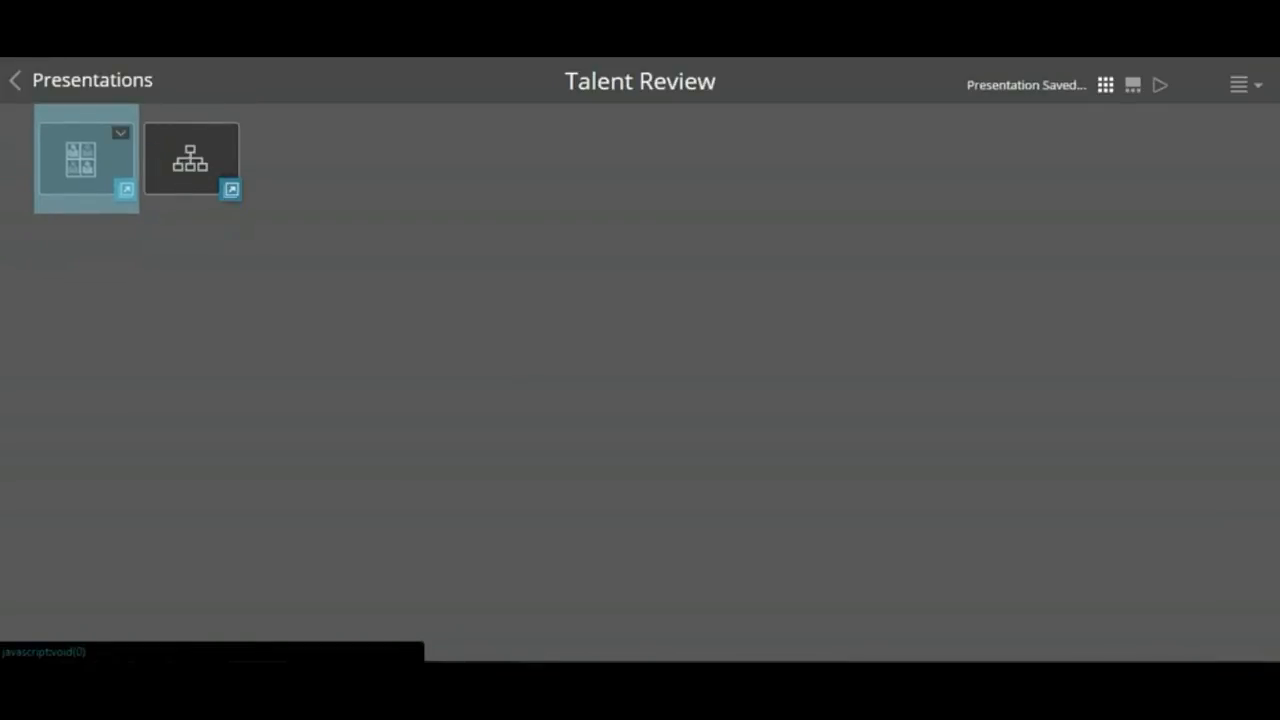
{"action": "left_click", "coordinate": [226, 134]}
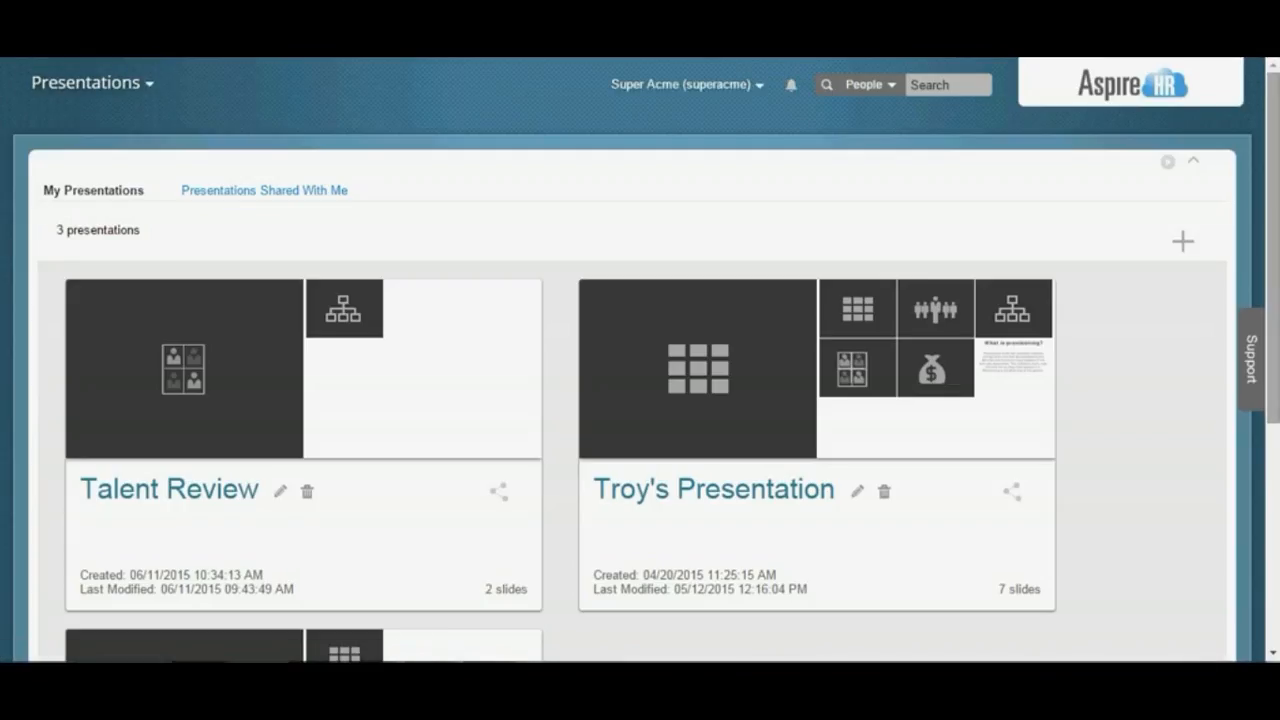
- Share the Talent Review presentation with an individual viewer found by surname, with email notification to new viewers enabled
{"action": "scroll", "coordinate": [640, 400], "scroll_direction": "down", "scroll_amount": 1}
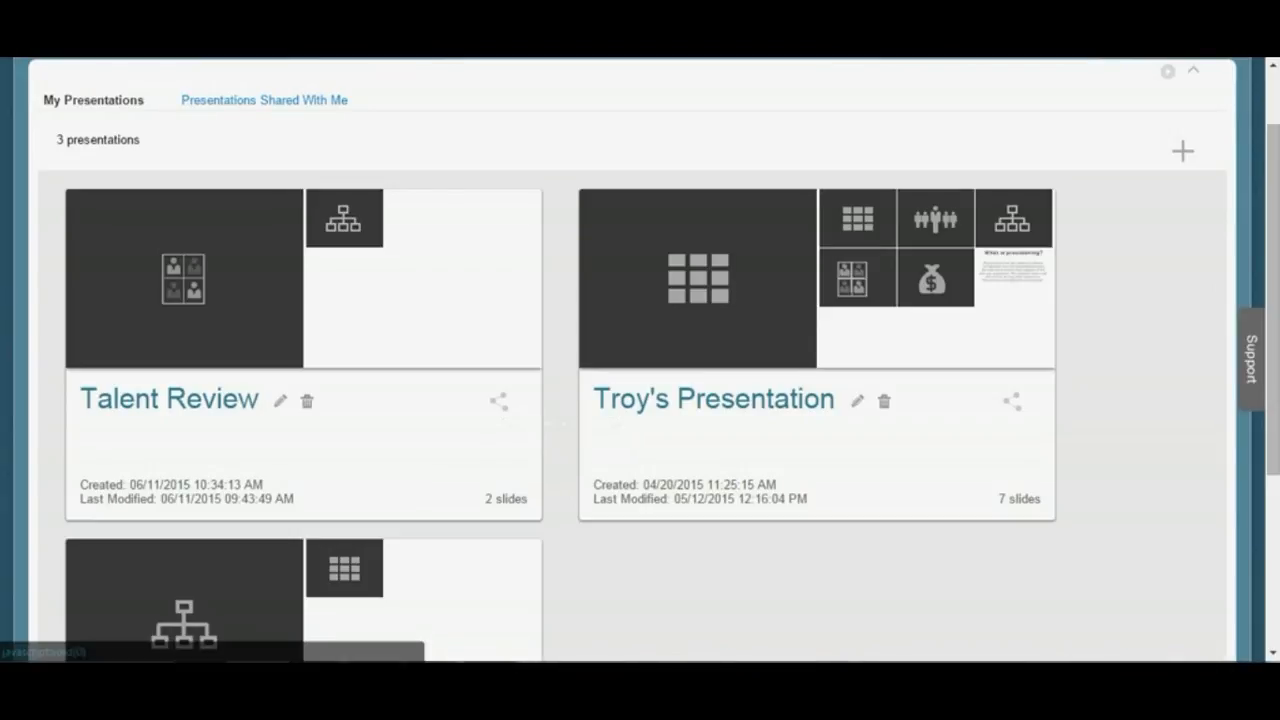
{"action": "left_click", "coordinate": [499, 401]}
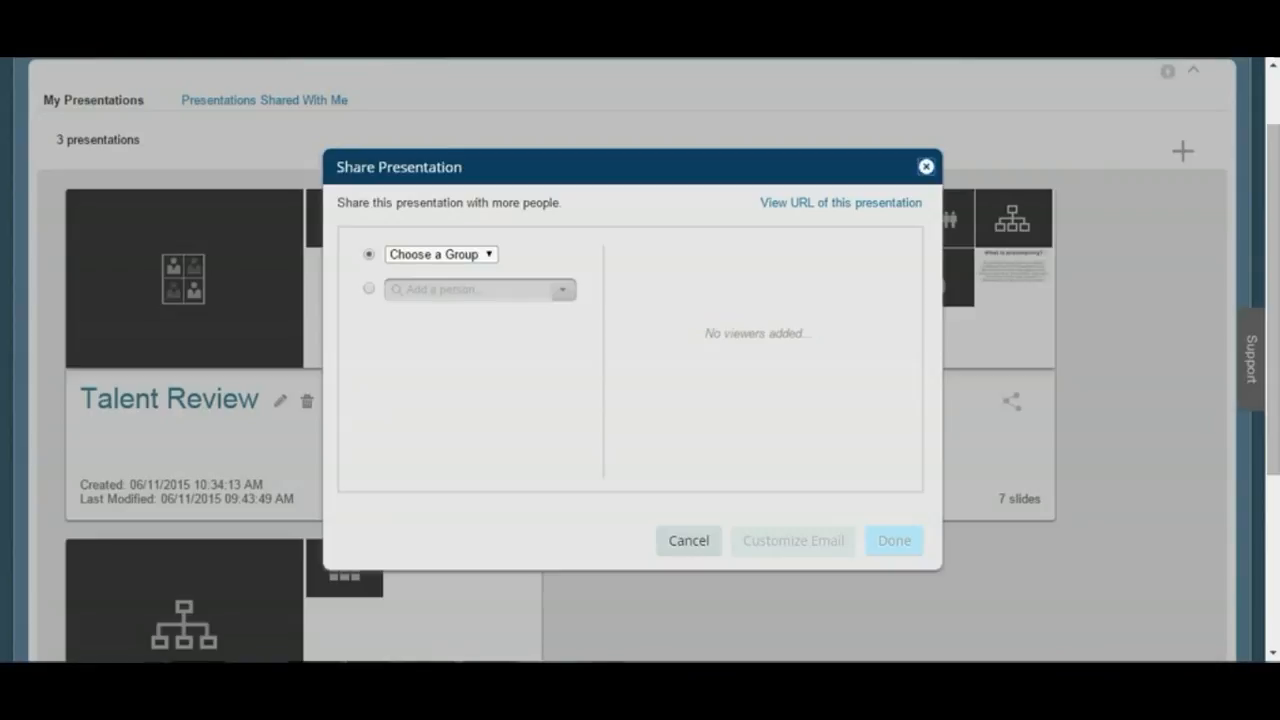
{"action": "left_click", "coordinate": [369, 289]}
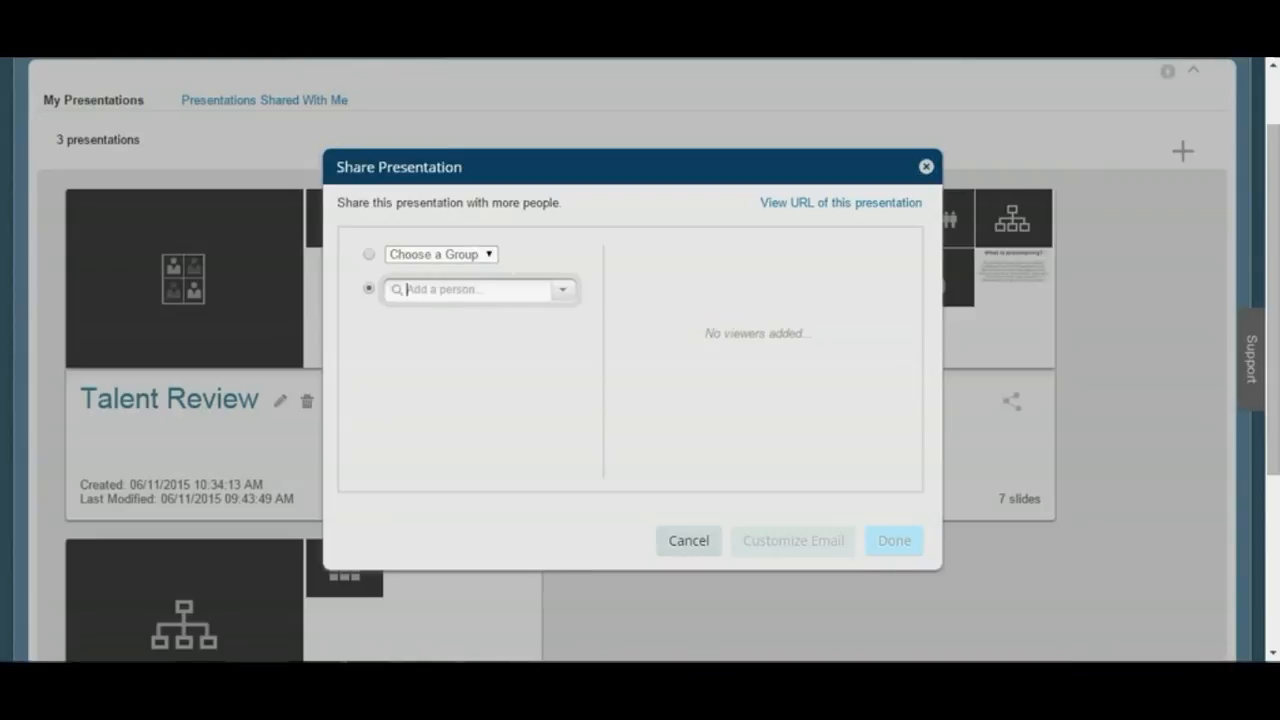
{"action": "type", "text": "tan"}
{"action": "key", "text": "Return"}
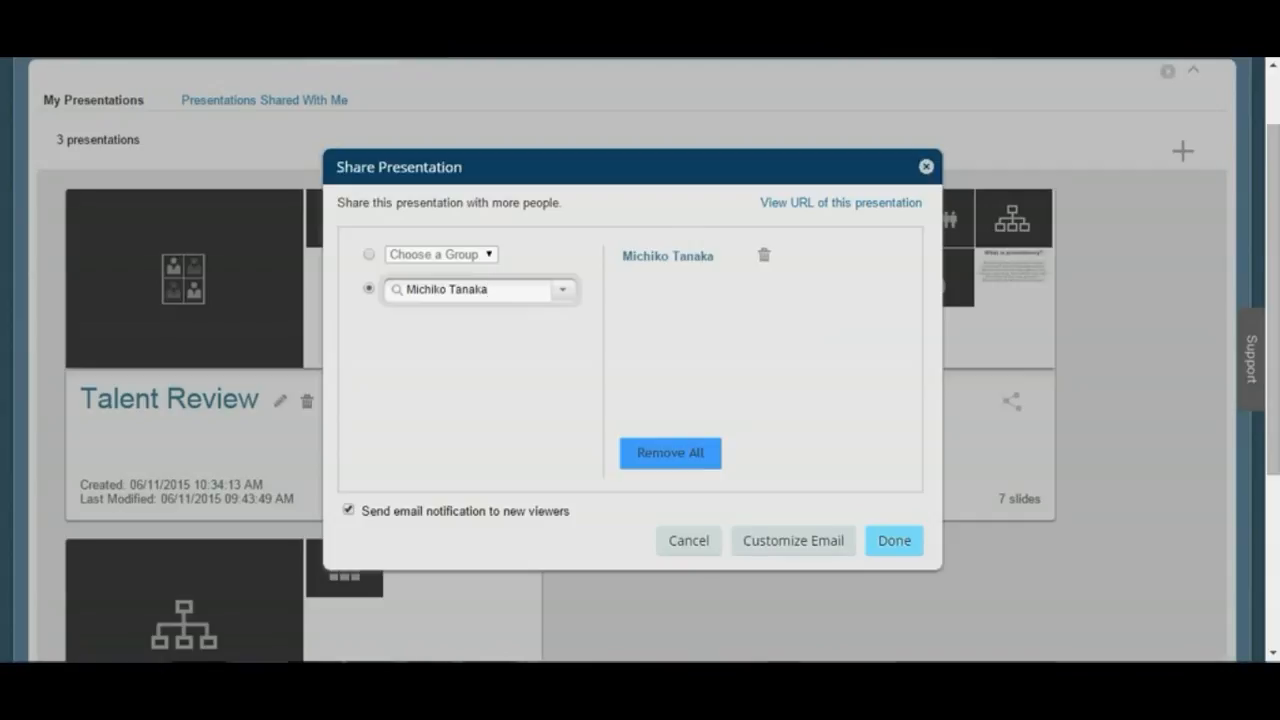
{"action": "left_click", "coordinate": [894, 540]}
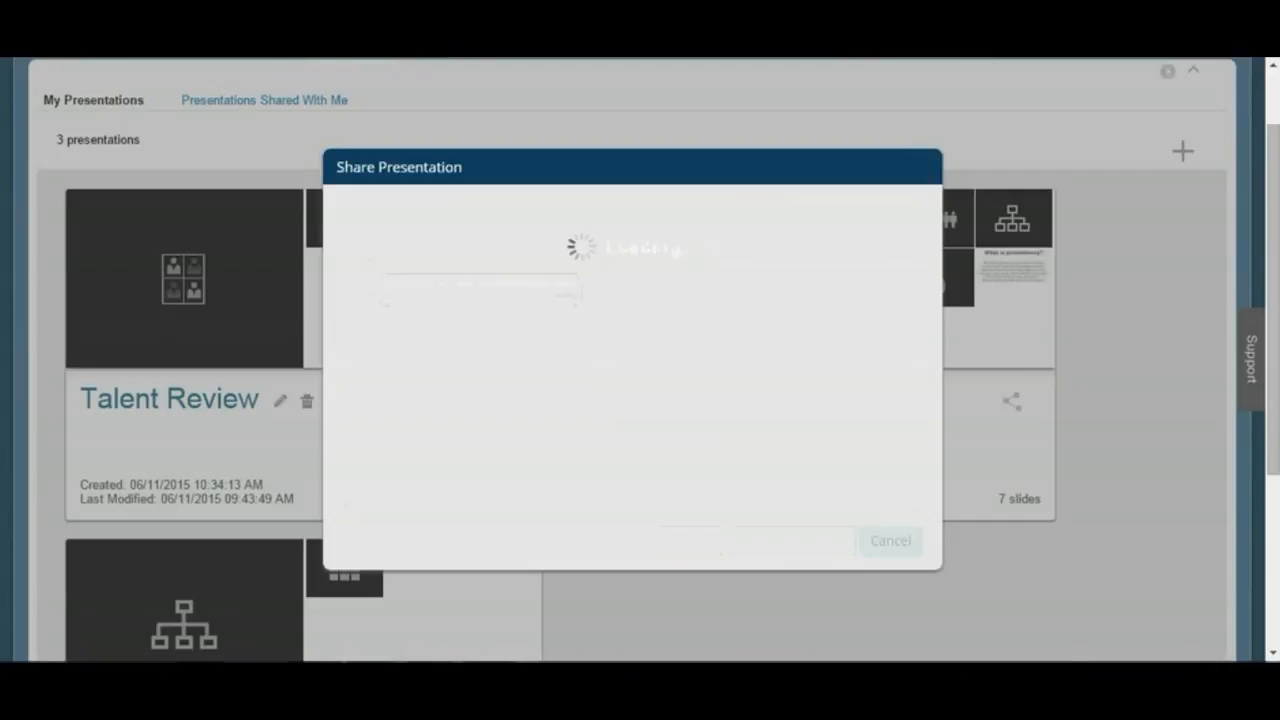